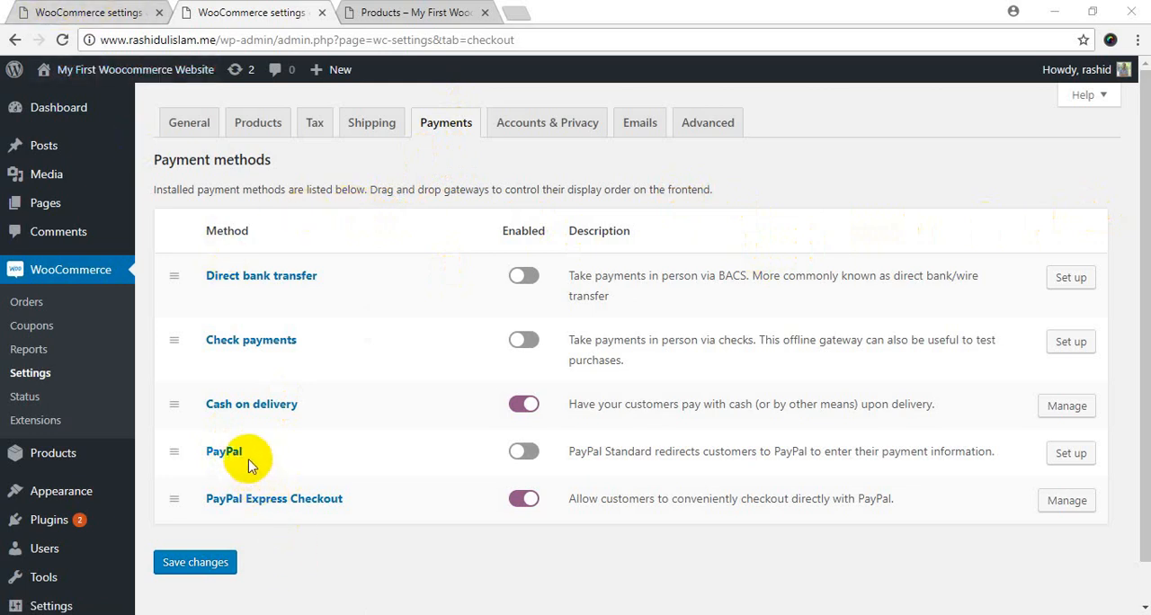
Open the PayPal payment method's settings, and save the store currency as United States (US) dollar ($) in the general settings.
left_click(224, 453)
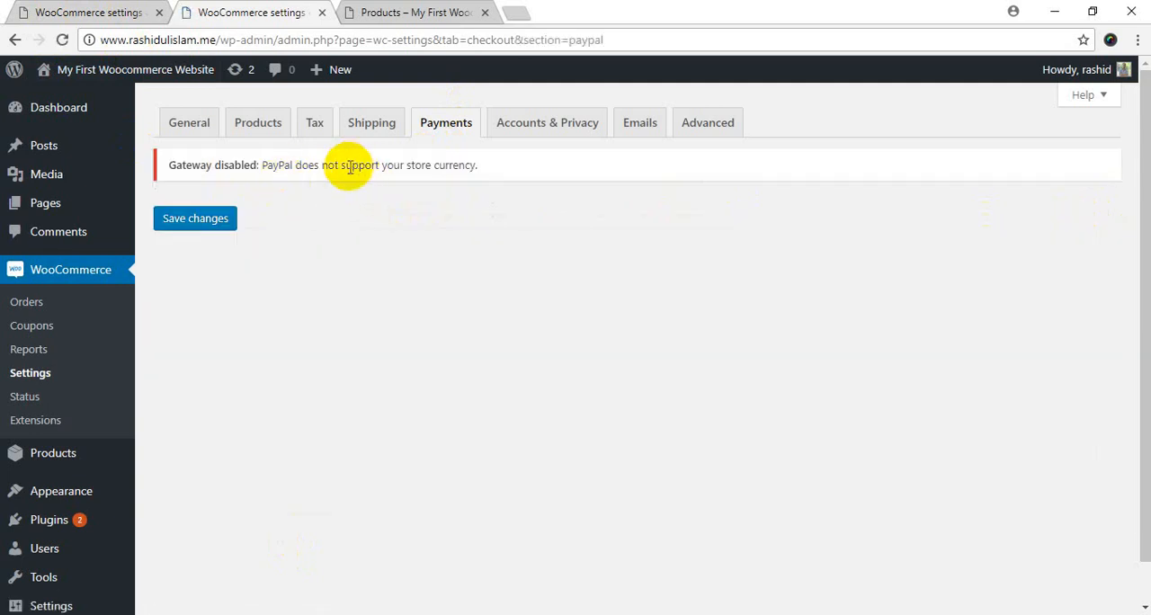
left_click(87, 12)
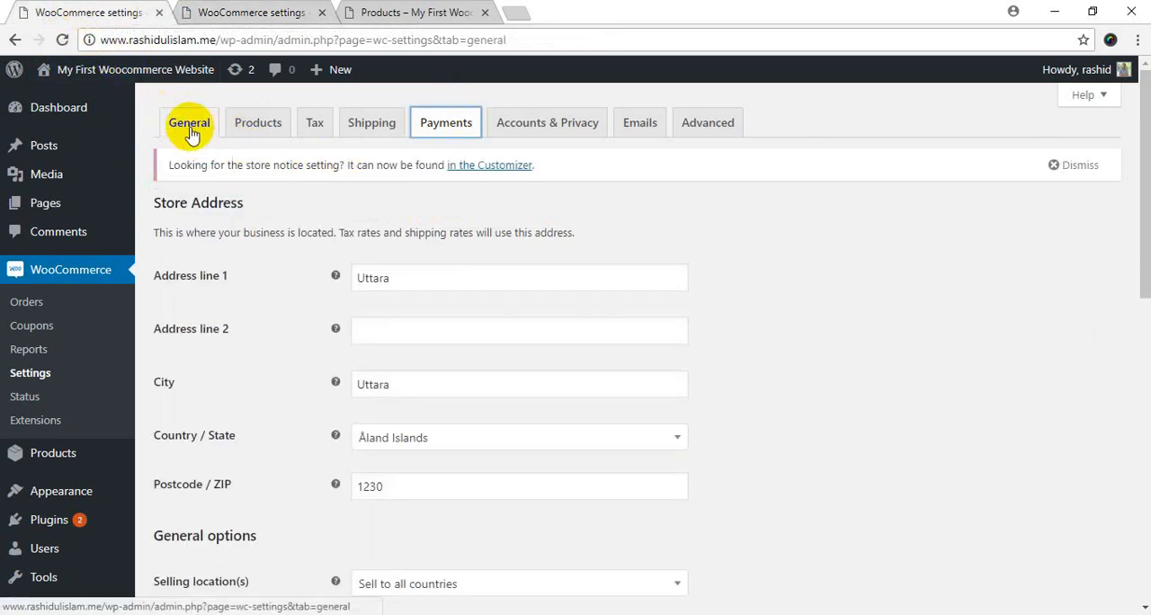
scroll(269, 390, "down", 6)
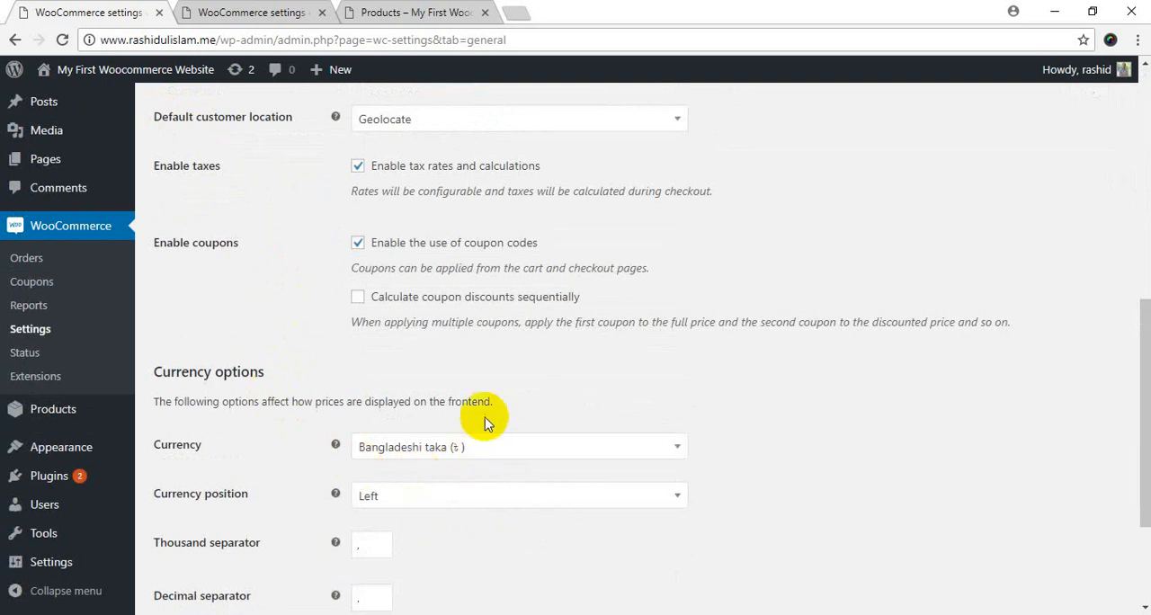
left_click(428, 457)
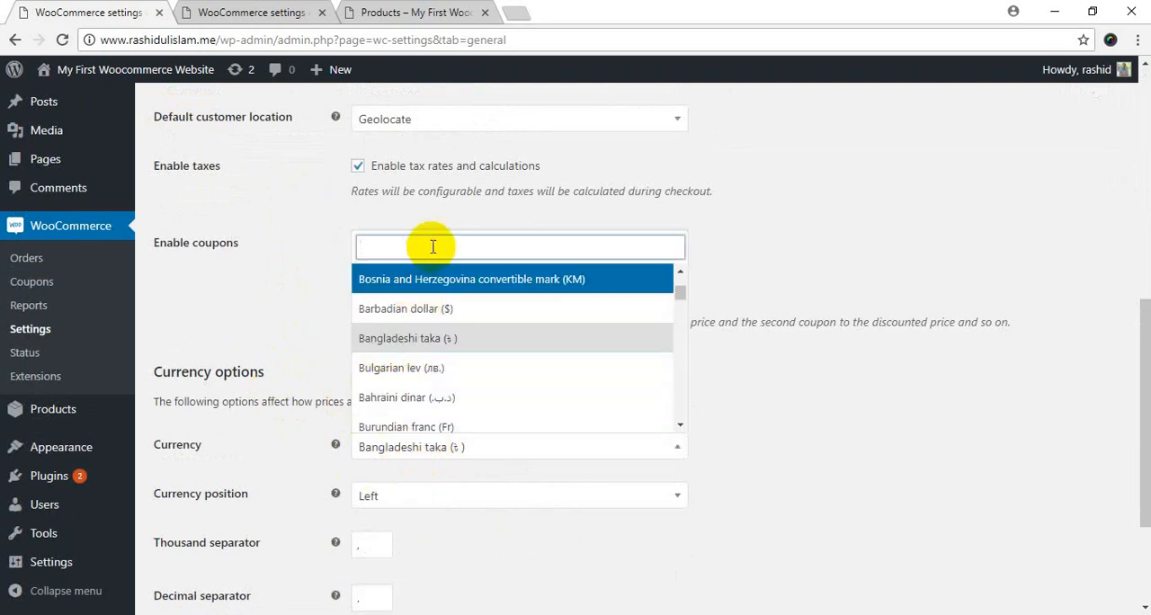
type("us")
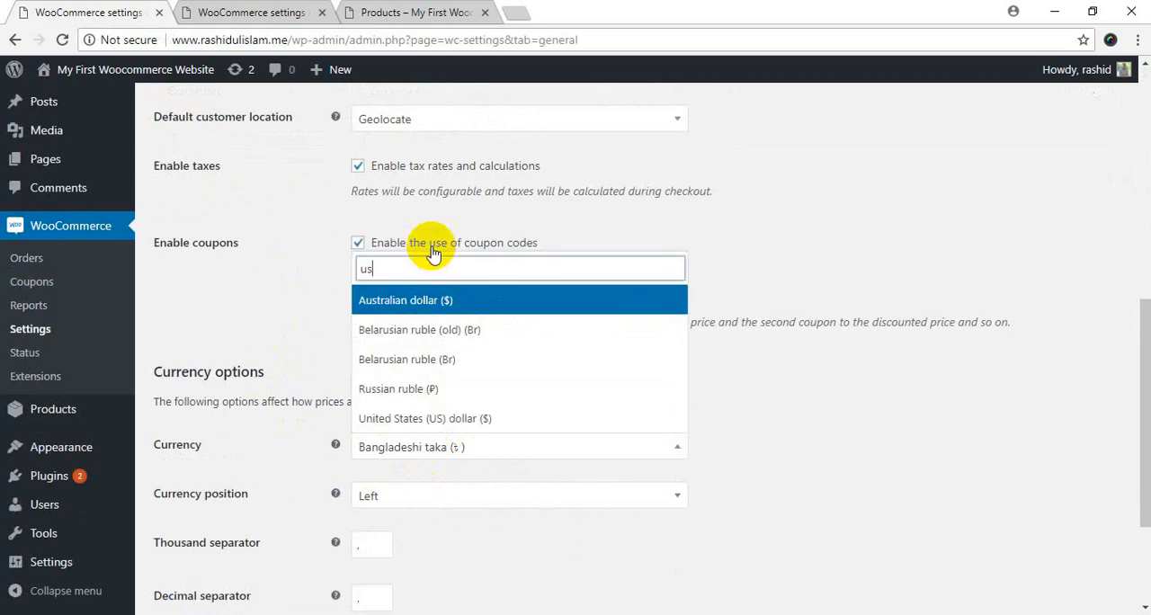
left_click(473, 418)
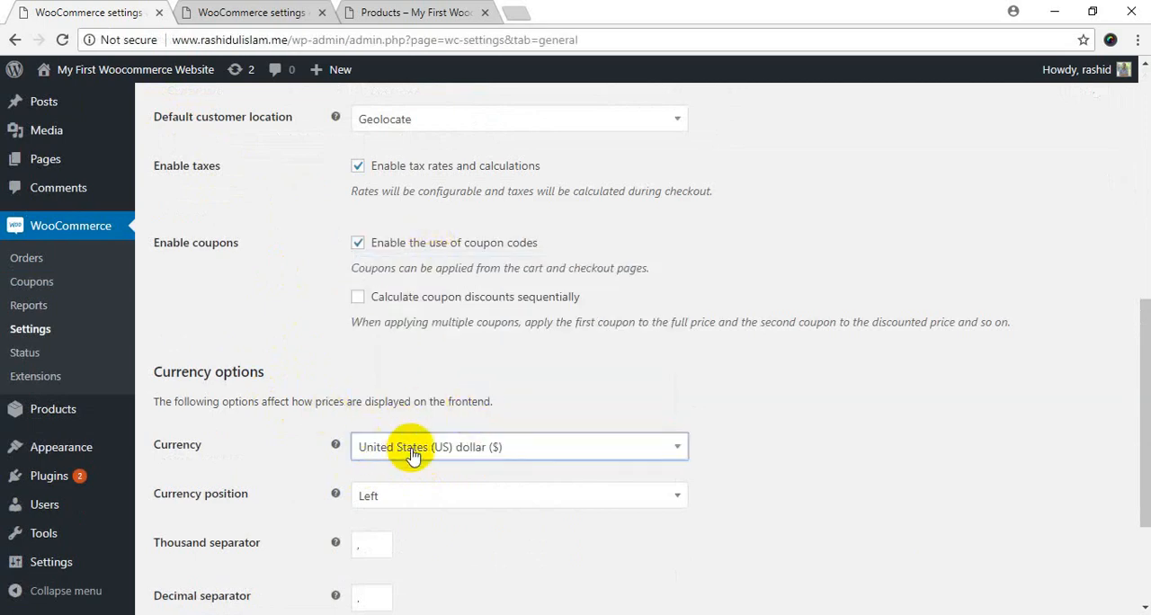
scroll(539, 439, "down", 2)
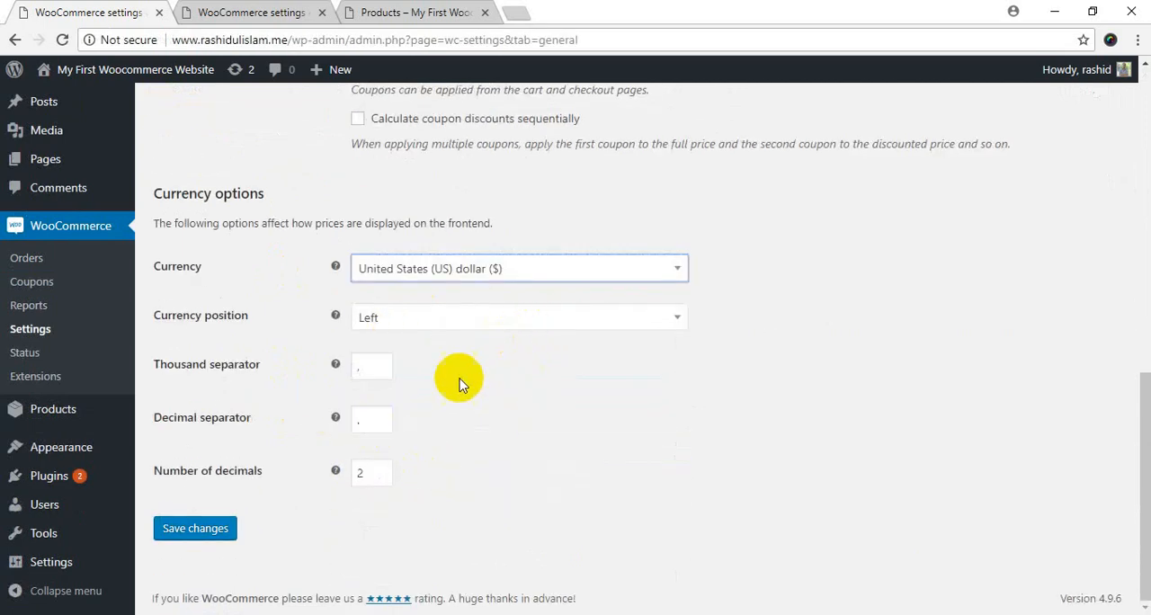
left_click(193, 527)
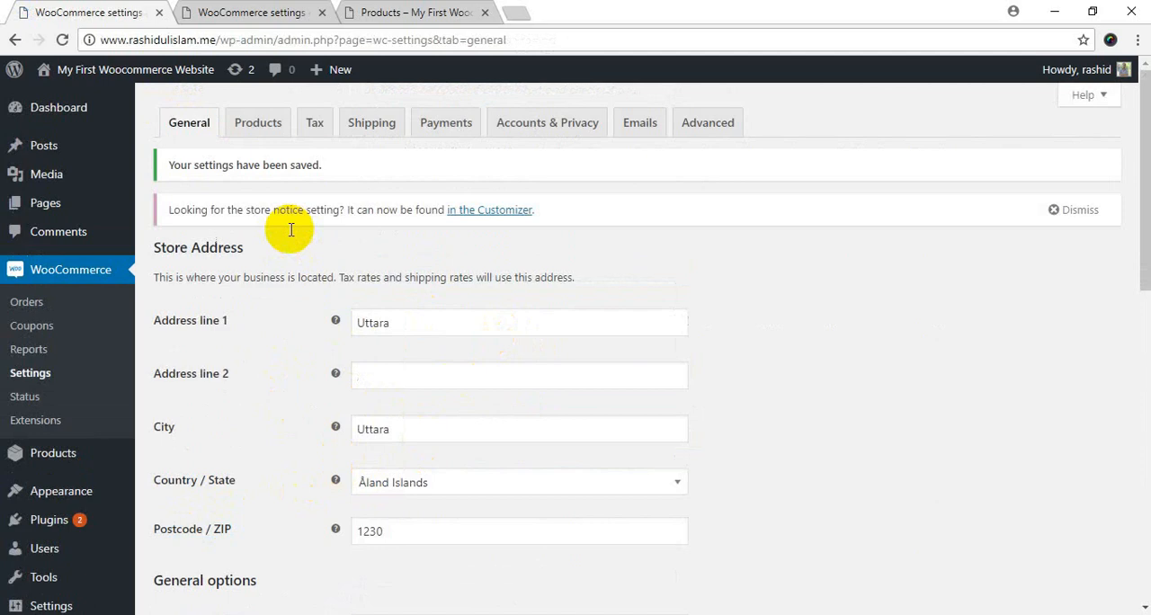
Reload the PayPal payment settings page and enable PayPal Standard.
left_click(231, 12)
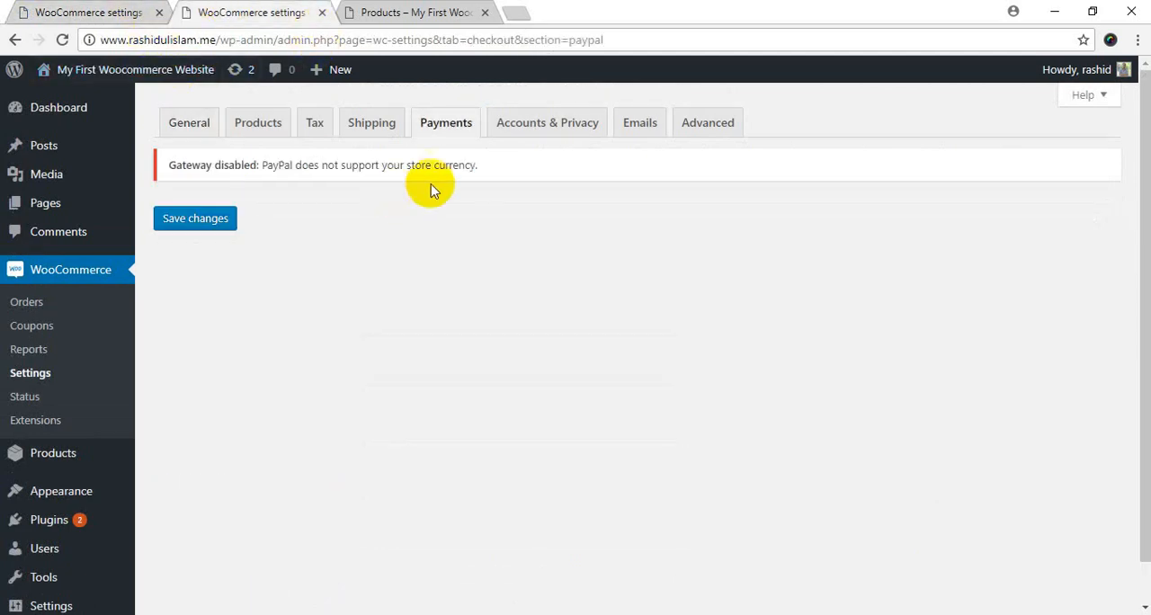
left_click(62, 40)
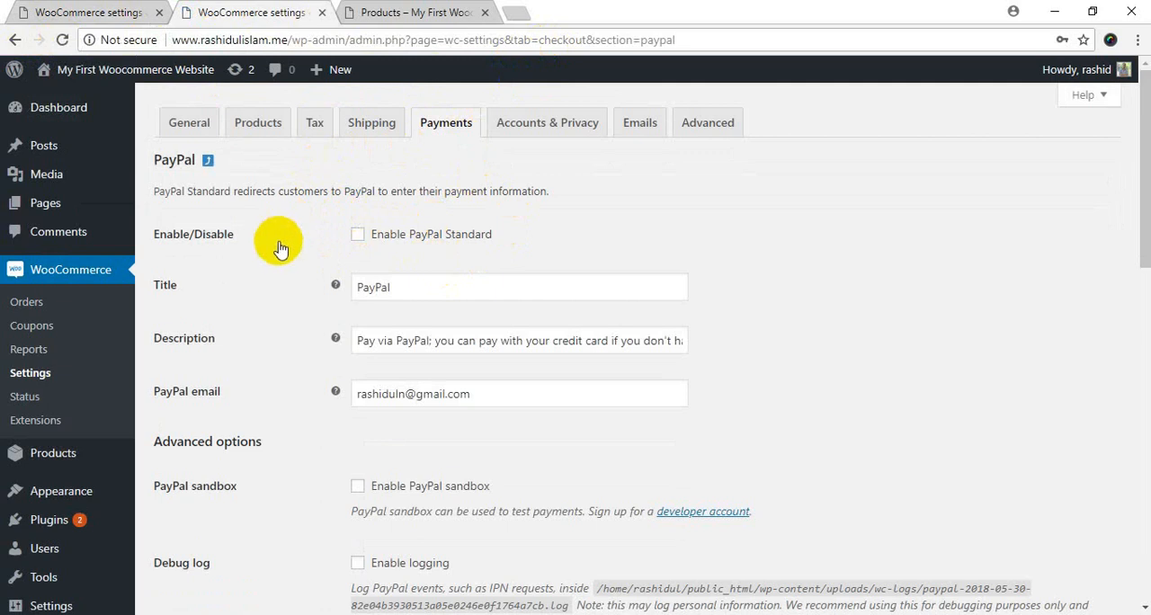
left_click(360, 237)
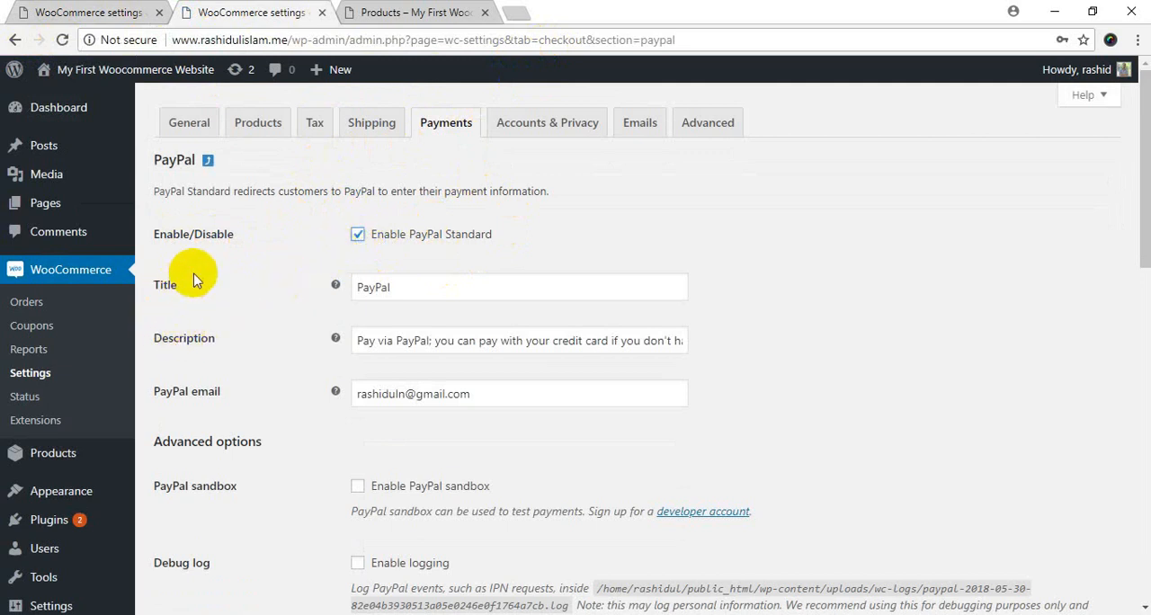
Examine the PayPal title, description and PayPal email fields, and look over the advanced options below them.
left_click_drag(419, 284, 279, 290)
left_click(265, 337)
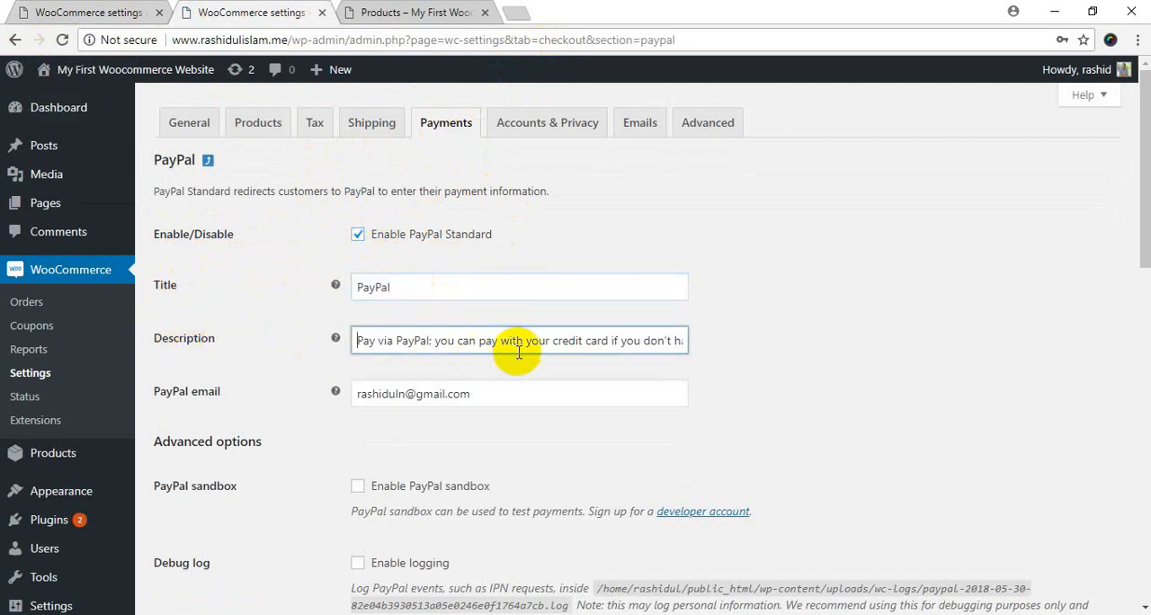
left_click_drag(423, 288, 258, 290)
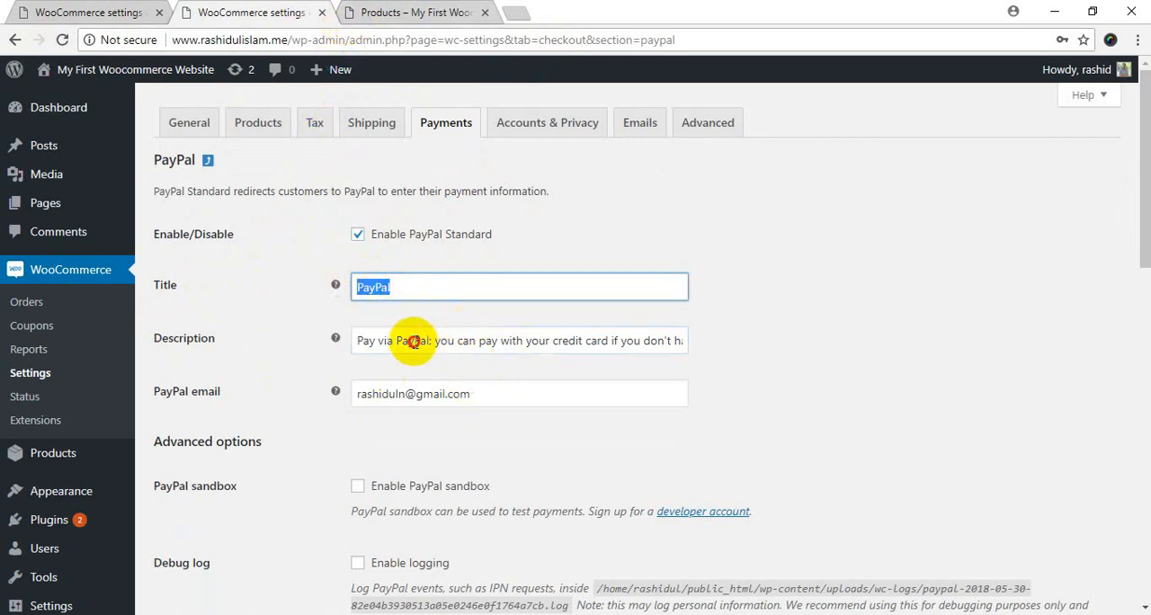
left_click_drag(405, 341, 776, 339)
left_click(779, 344)
left_click_drag(613, 342, 252, 340)
left_click(232, 424)
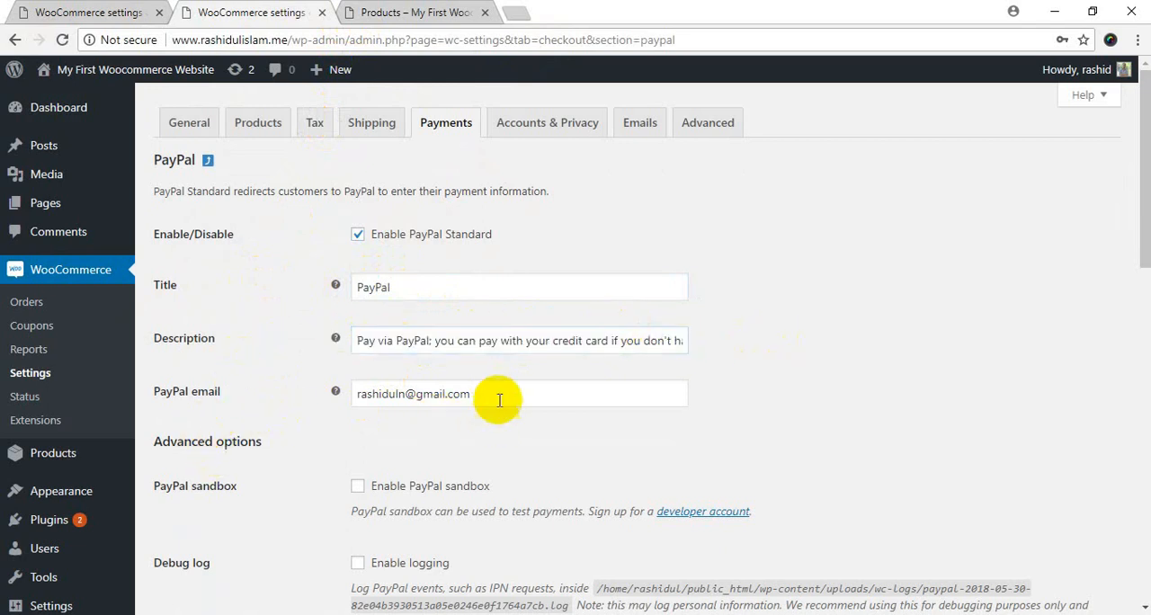
left_click_drag(488, 393, 283, 398)
left_click(280, 416)
scroll(244, 483, "down", 7)
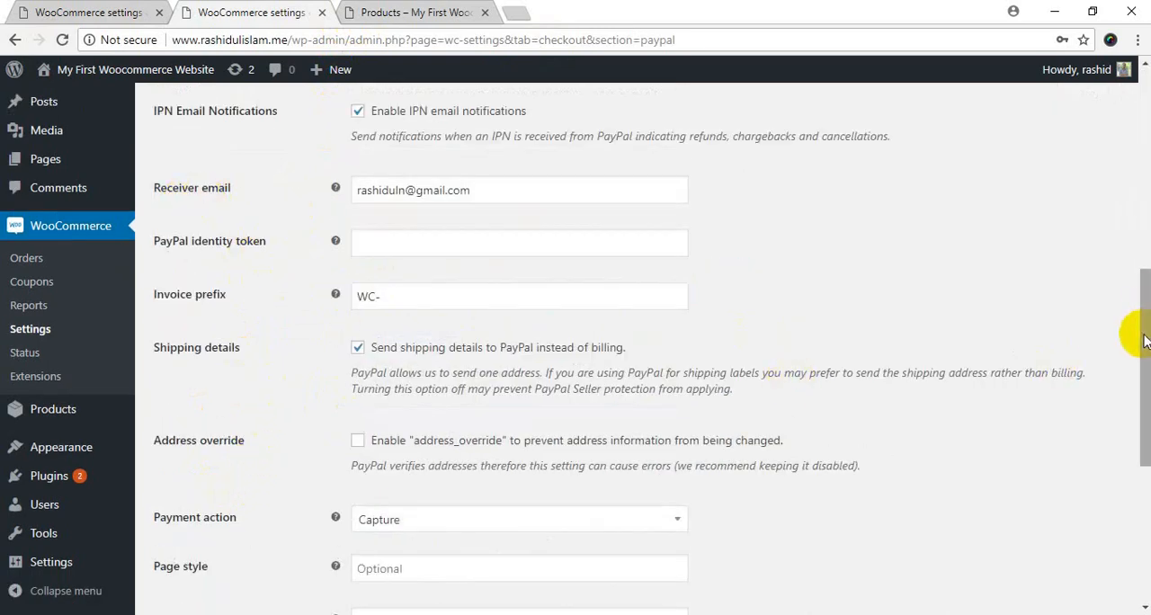
left_click_drag(1137, 342, 1142, 191)
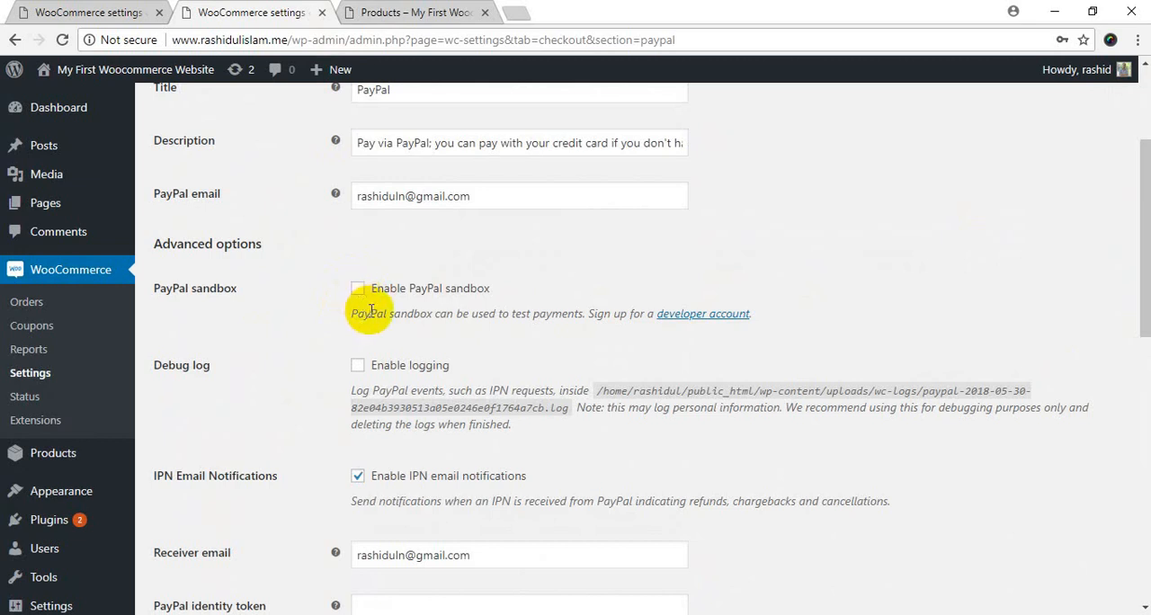
Open the PayPal sandbox's developer account link in a separate browser tab and view the PayPal Developer site.
left_click(694, 315)
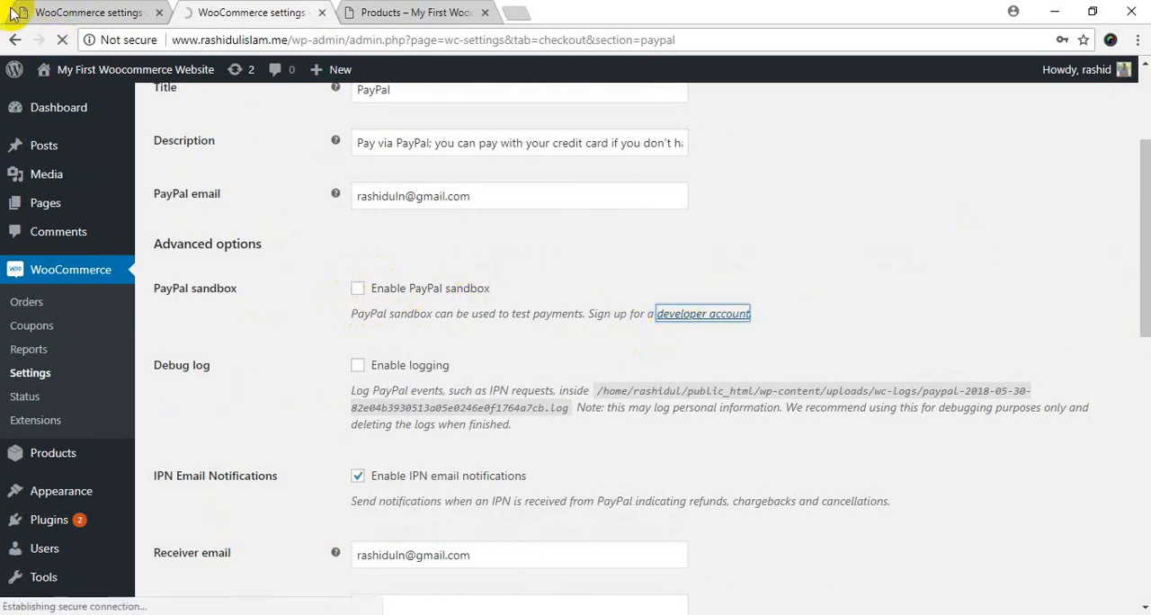
left_click(57, 39)
right_click(715, 313)
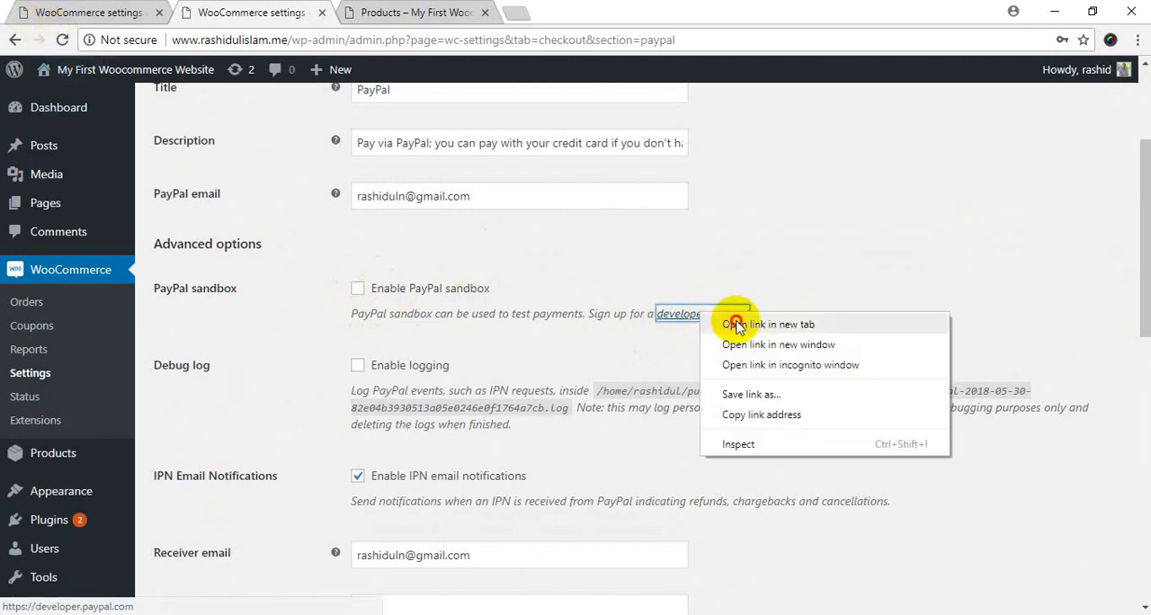
left_click(730, 322)
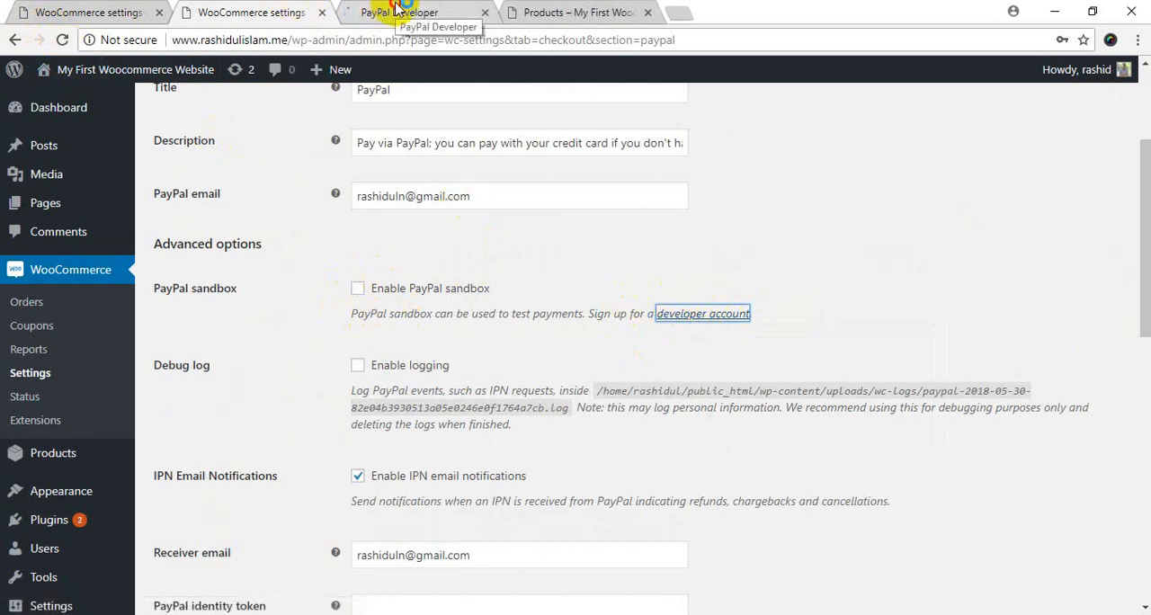
left_click(398, 11)
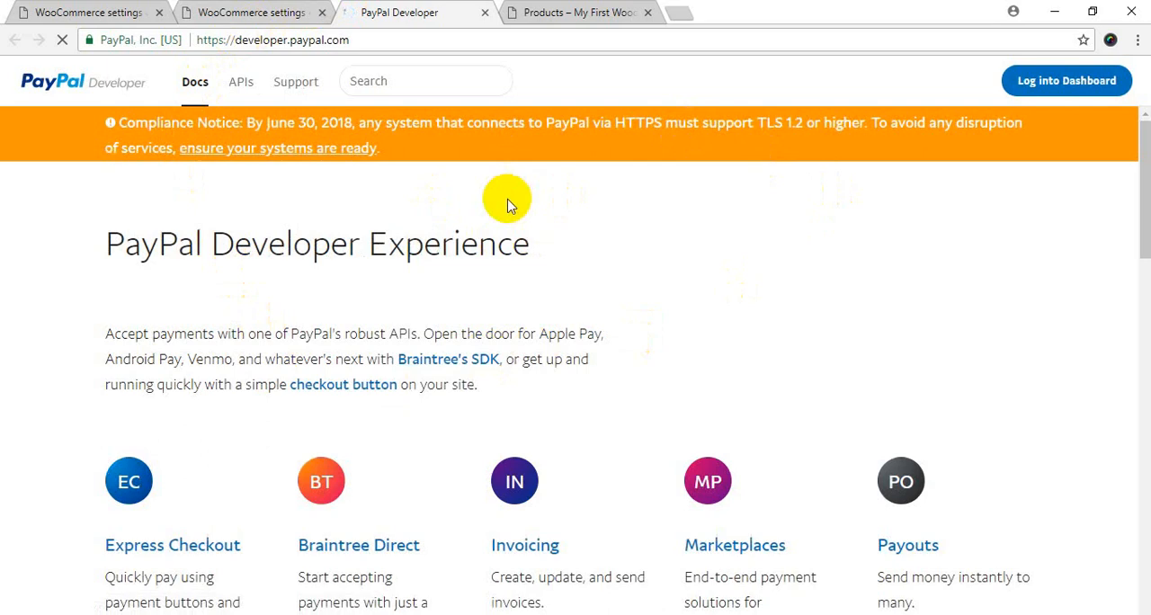
left_click(270, 149)
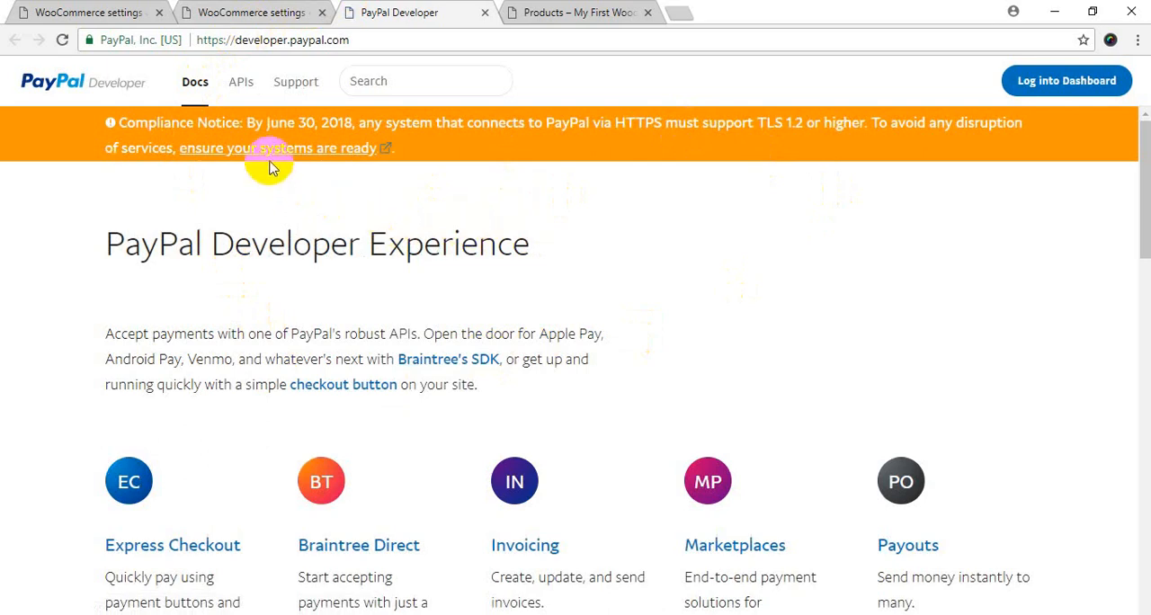
Return to the WooCommerce PayPal settings and enable the PayPal sandbox.
left_click(256, 12)
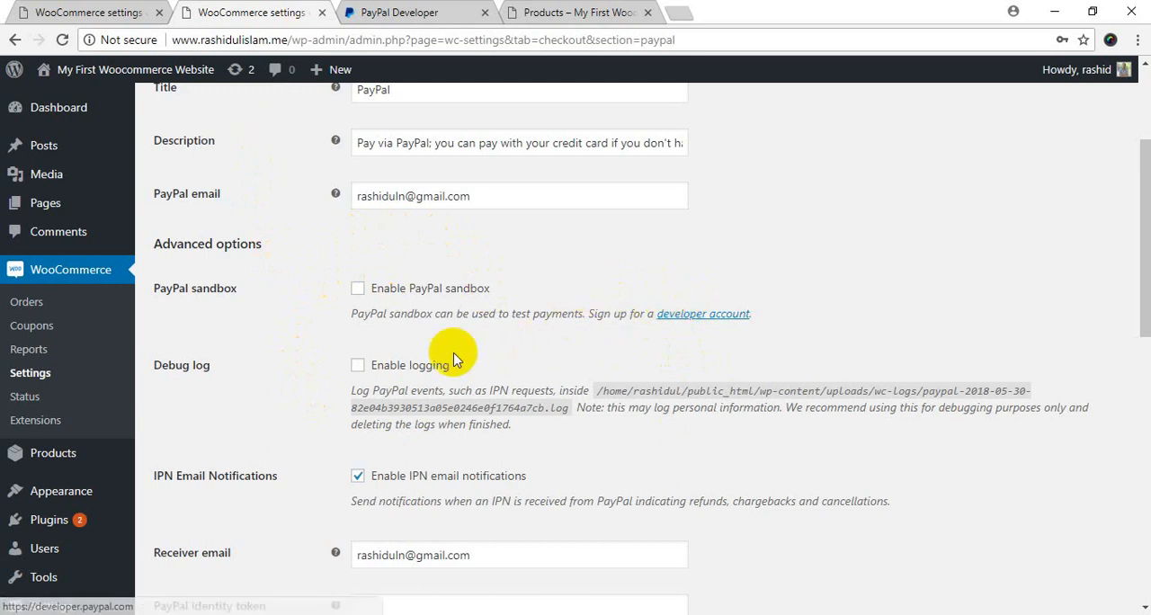
left_click(286, 378)
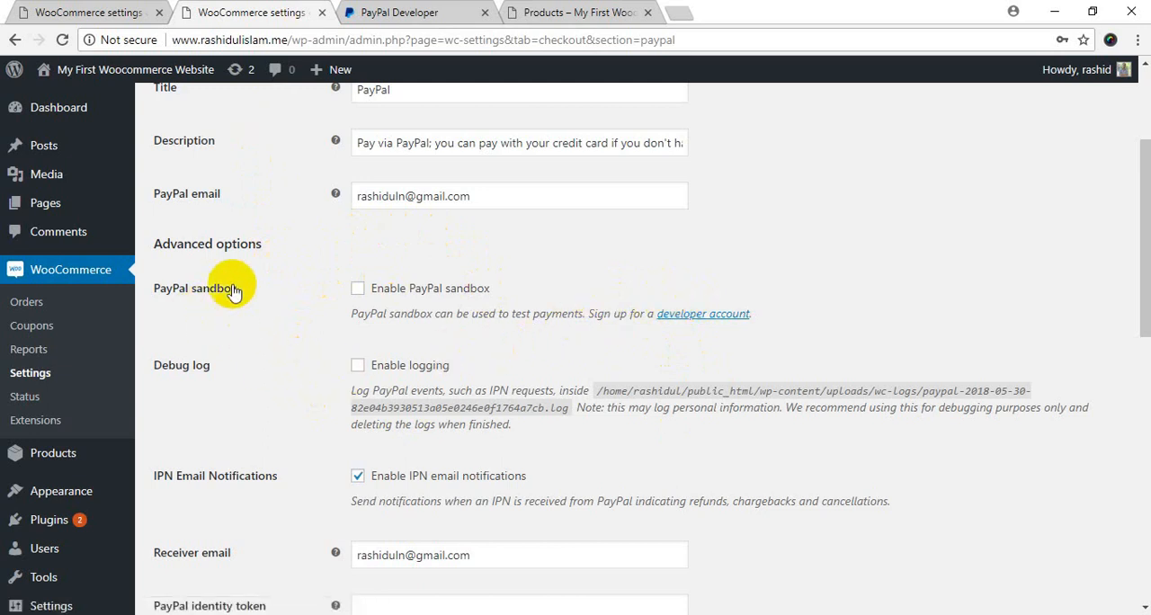
left_click(358, 289)
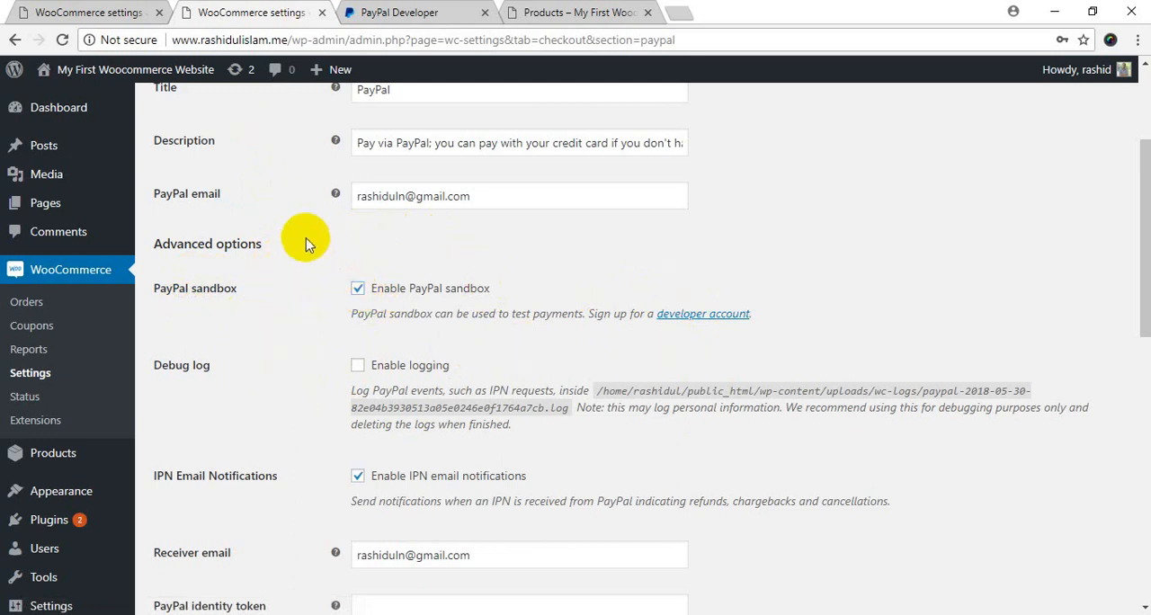
Examine the advanced PayPal options, including the help texts for receiver email and PayPal identity token, and the invoice prefix.
scroll(323, 321, "up", 2)
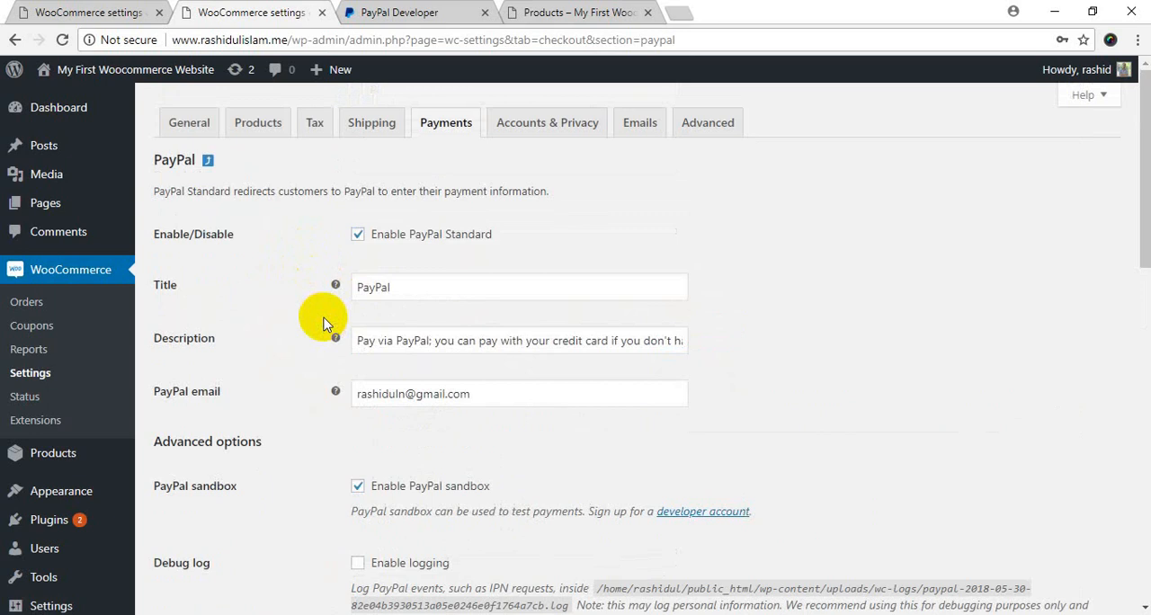
scroll(324, 383, "down", 3)
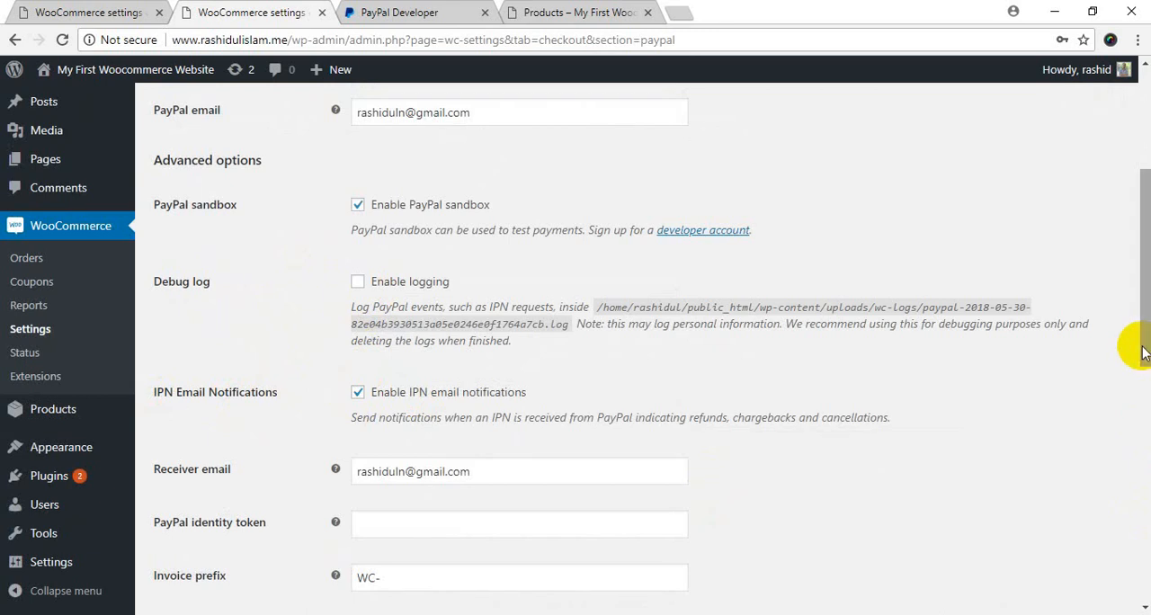
left_click_drag(1142, 319, 1137, 346)
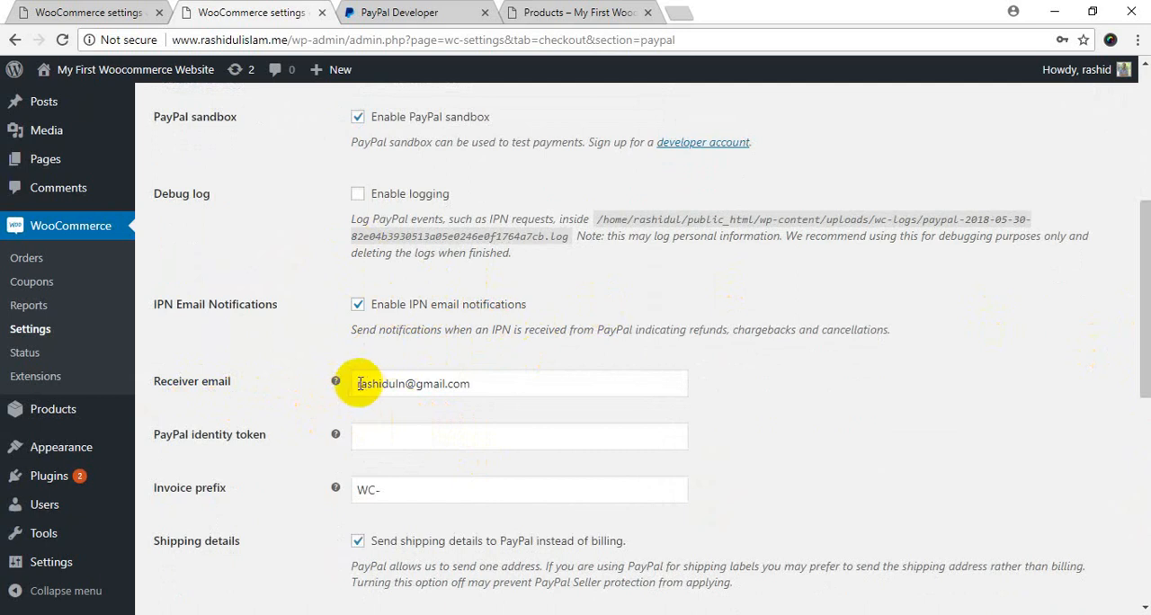
mouse_move(336, 382)
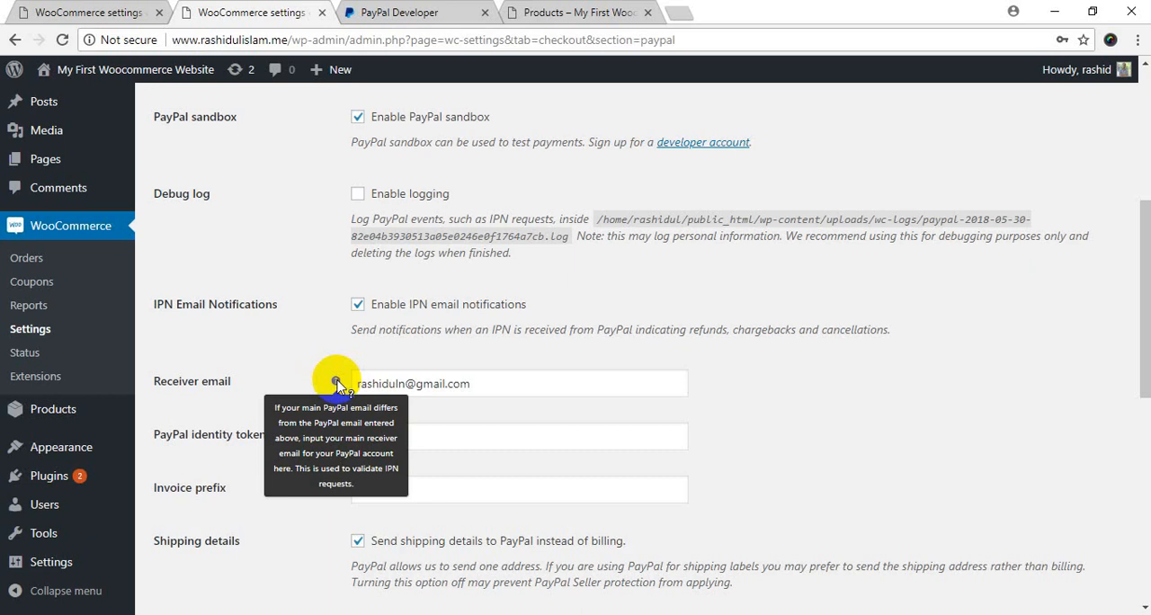
left_click_drag(530, 382, 316, 393)
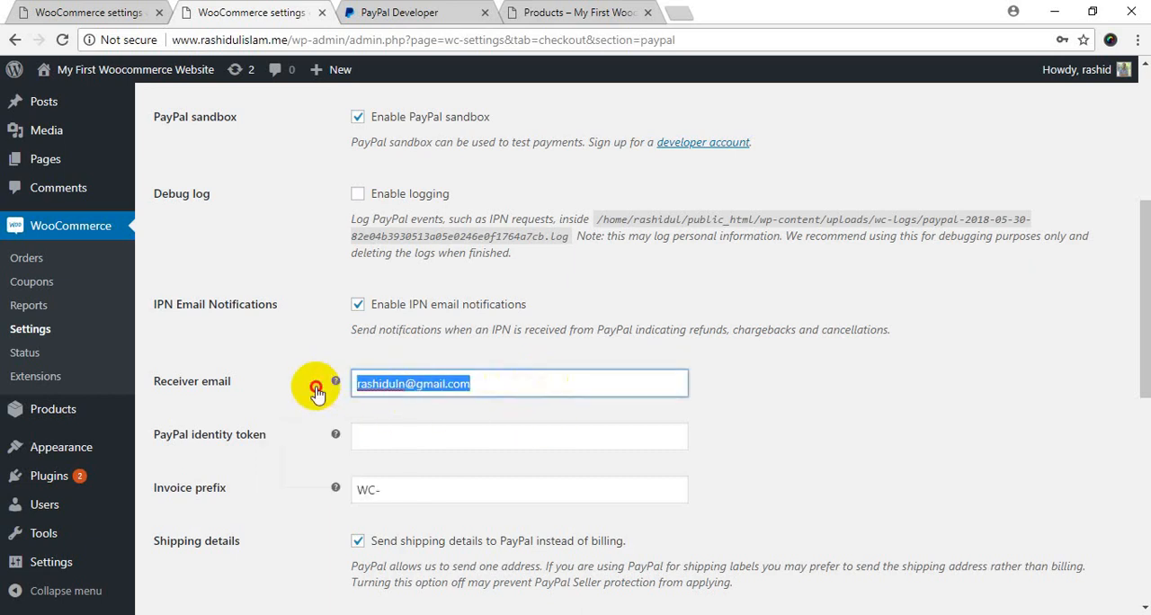
left_click(265, 465)
scroll(265, 460, "down", 3)
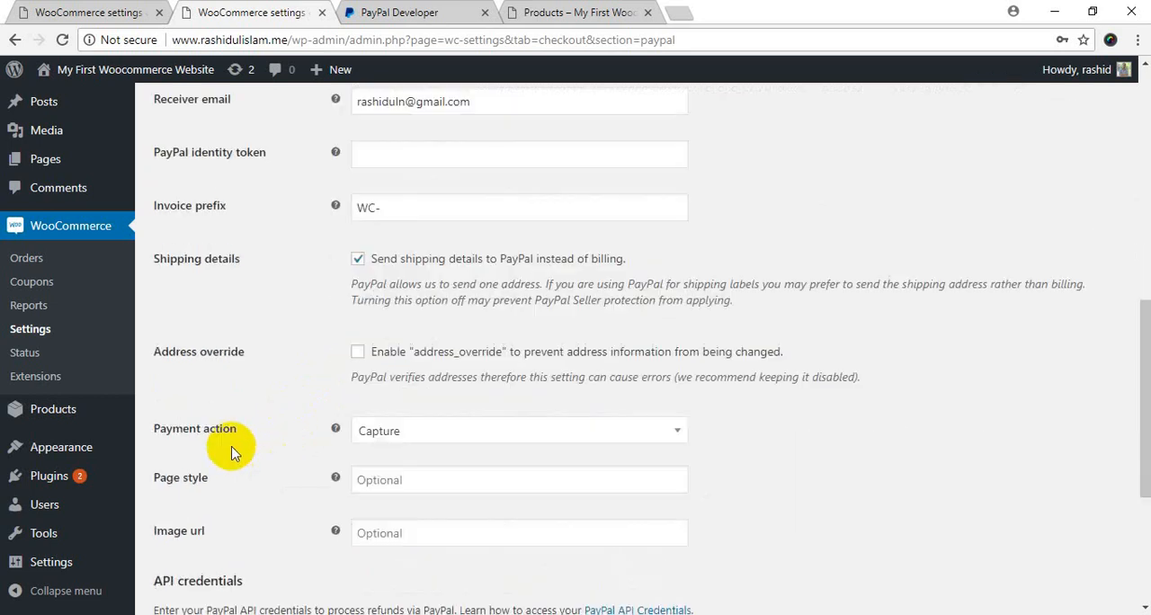
left_click(361, 161)
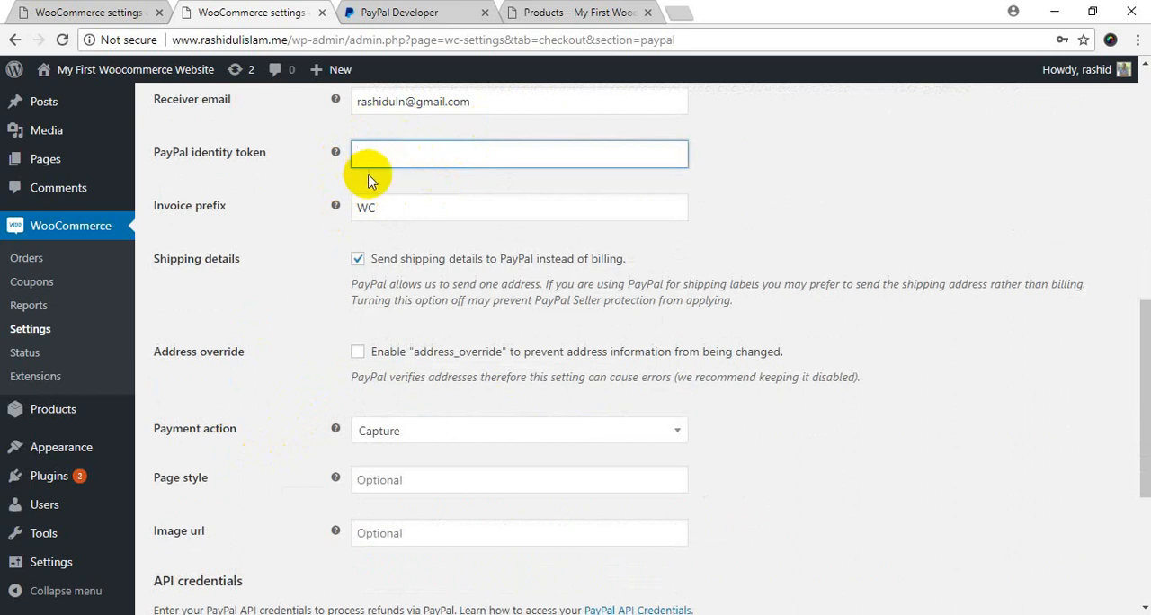
mouse_move(336, 153)
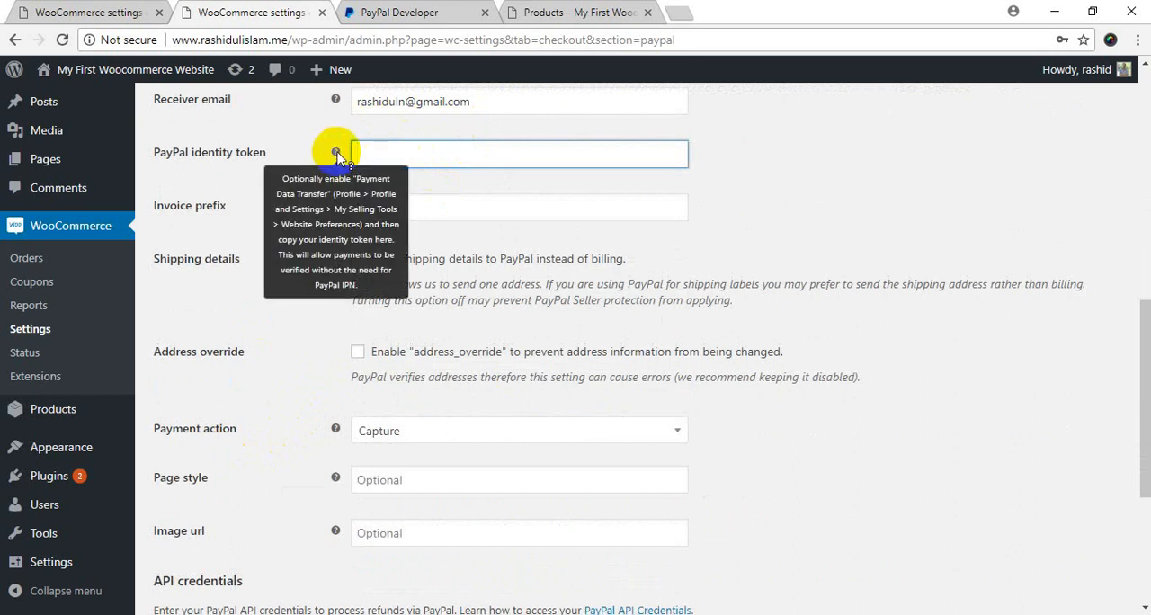
left_click(306, 234)
left_click_drag(177, 215, 250, 216)
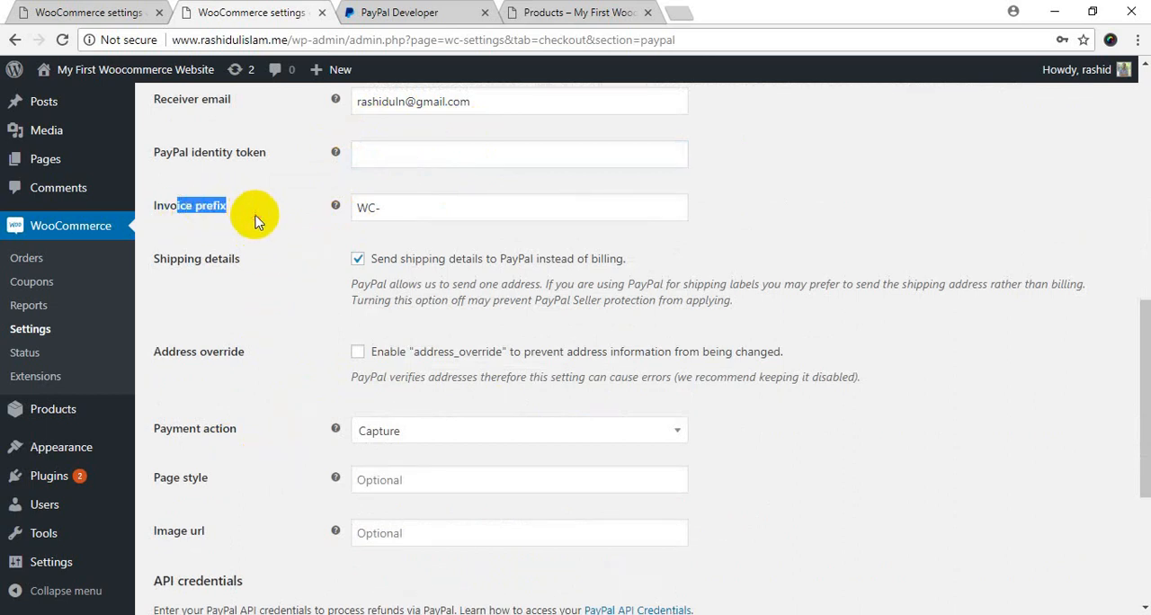
left_click(255, 232)
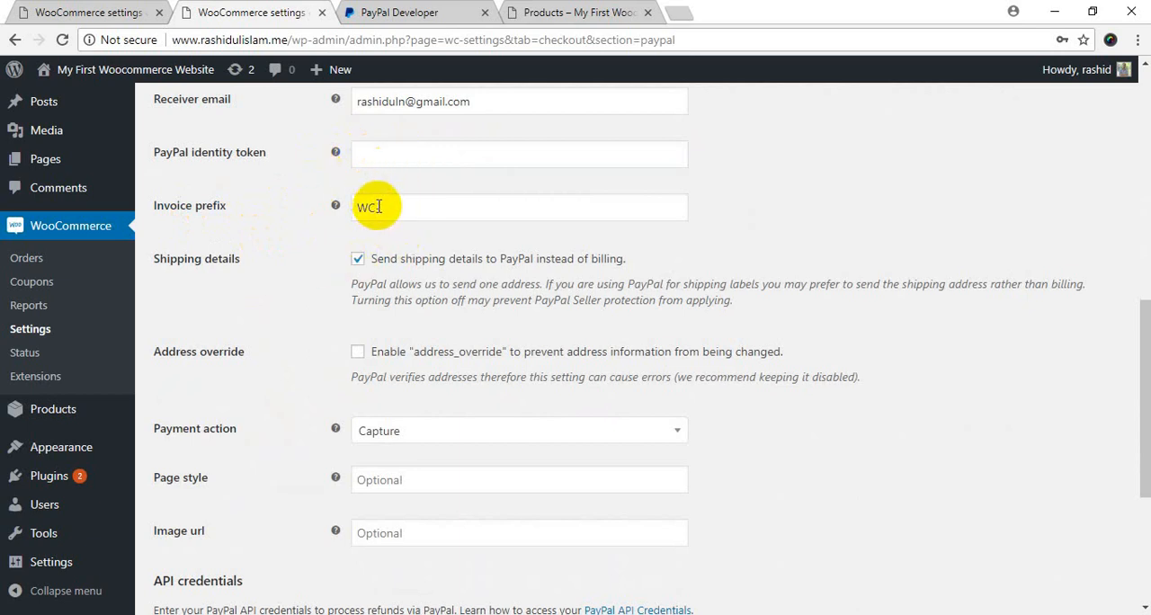
left_click_drag(378, 207, 341, 204)
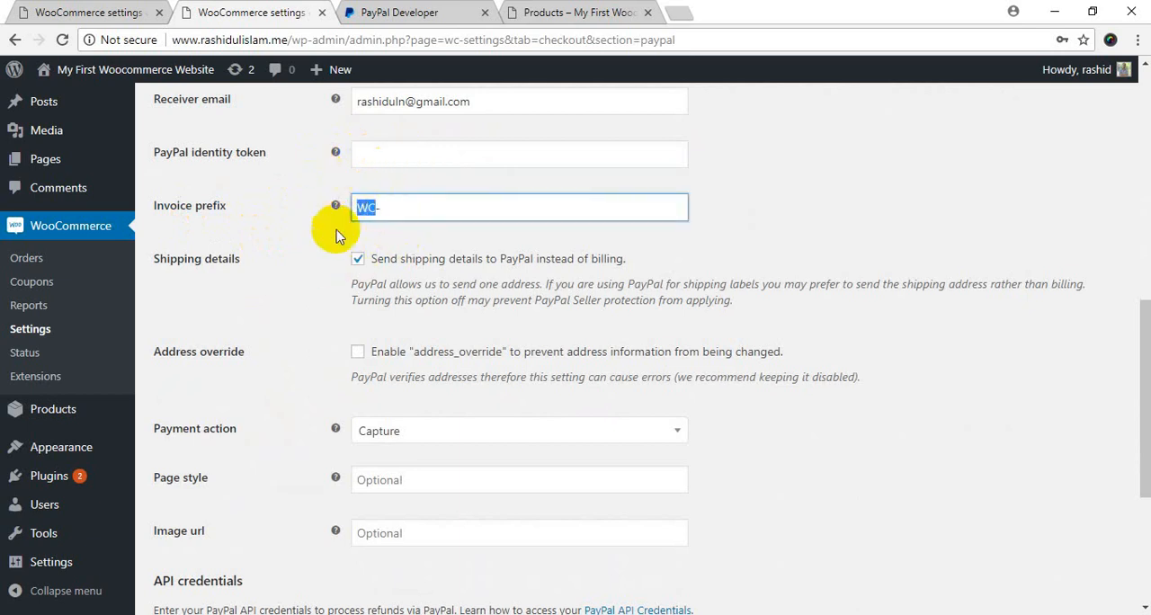
Examine the invoice prefix alongside the site's domain name, and look over the shipping details and address override options.
double_click(257, 41)
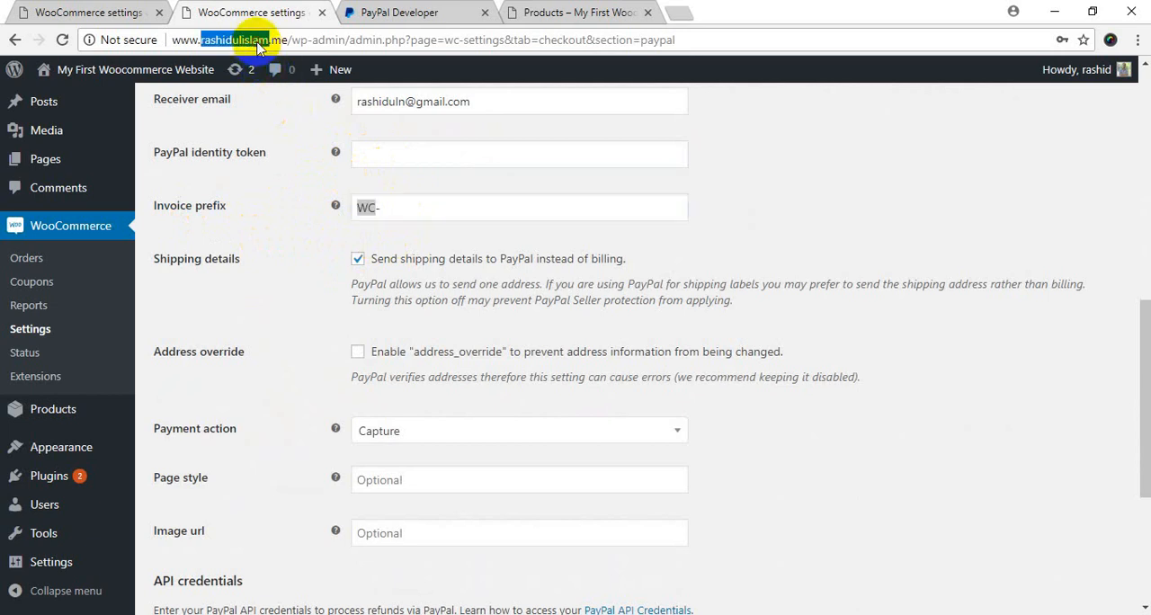
double_click(365, 203)
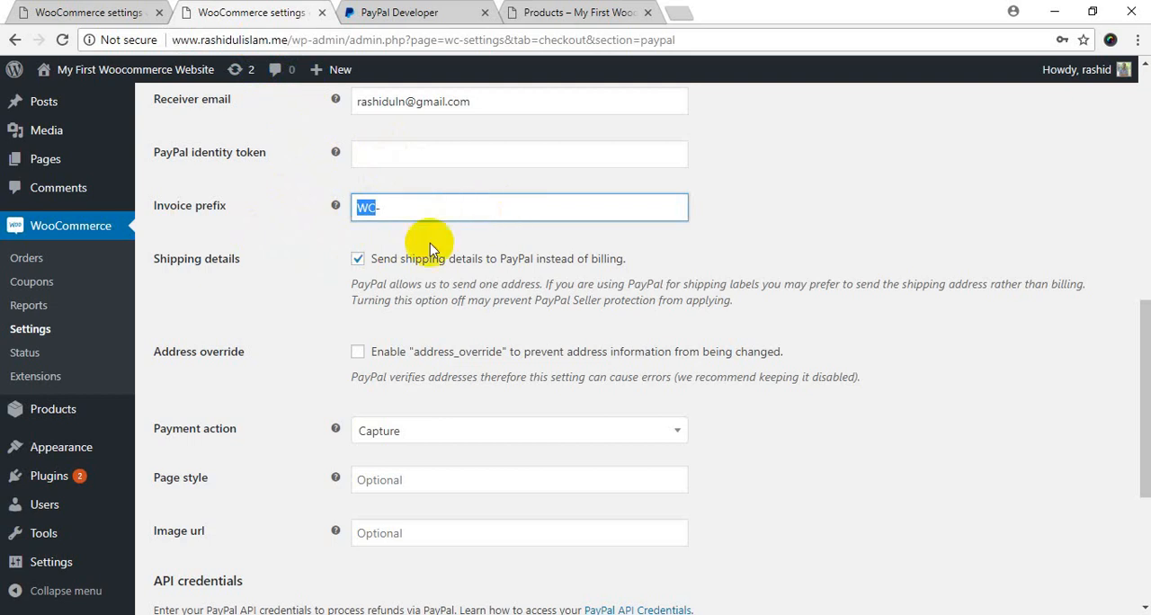
left_click_drag(391, 206, 277, 221)
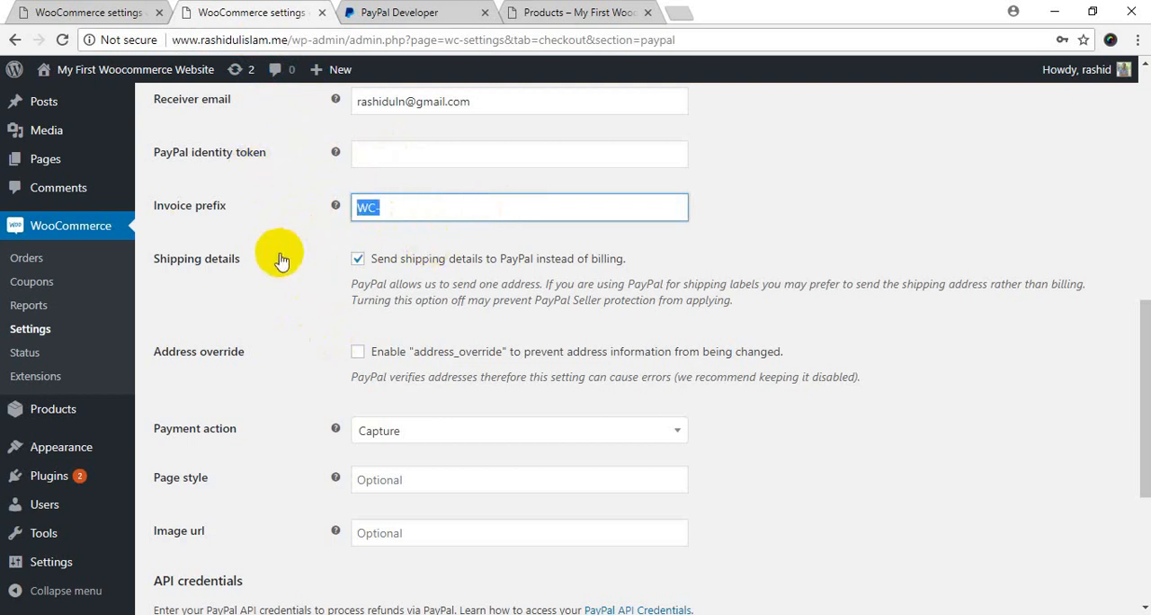
left_click(242, 291)
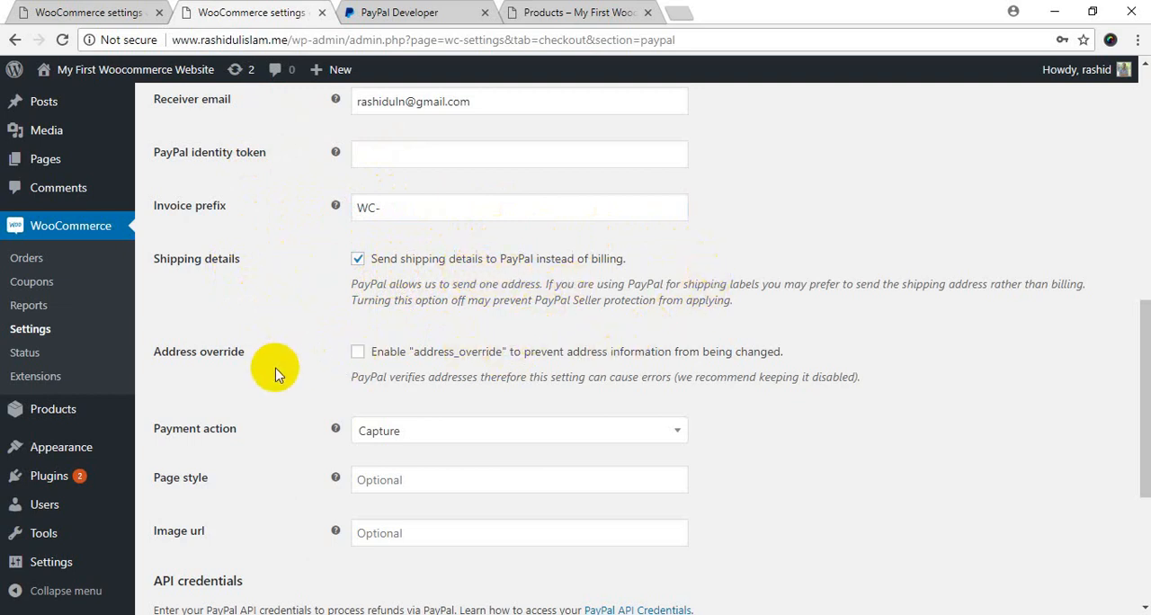
scroll(286, 356, "down", 3)
left_click_drag(1134, 452, 1137, 368)
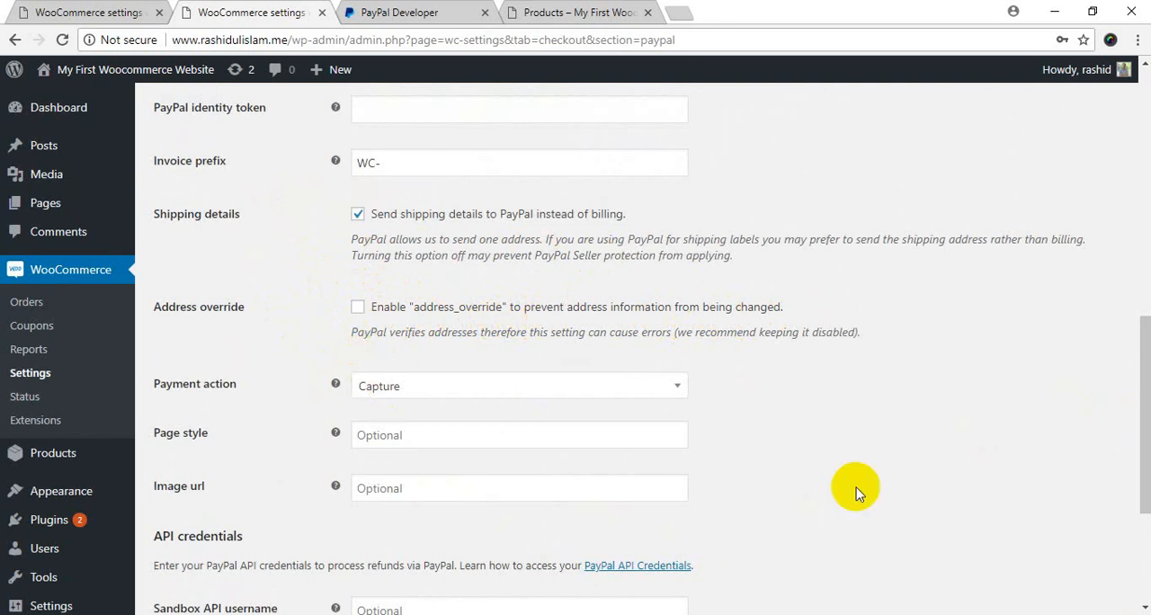
Review the payment action choices, keep Capture selected, and check the setting's help text.
left_click_drag(1145, 436, 1142, 474)
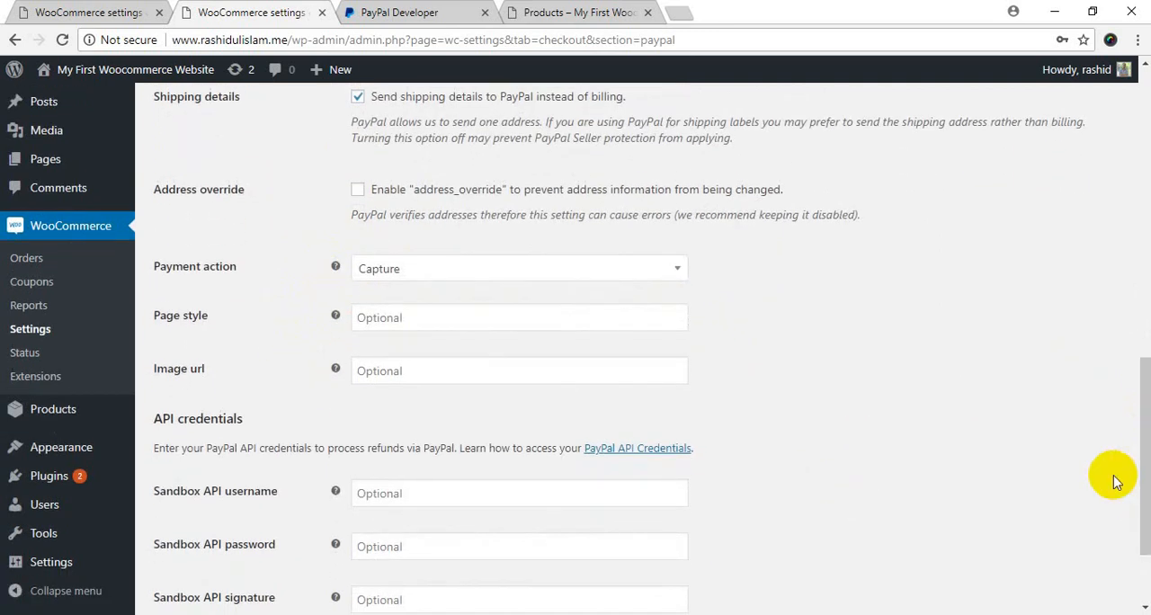
left_click(596, 273)
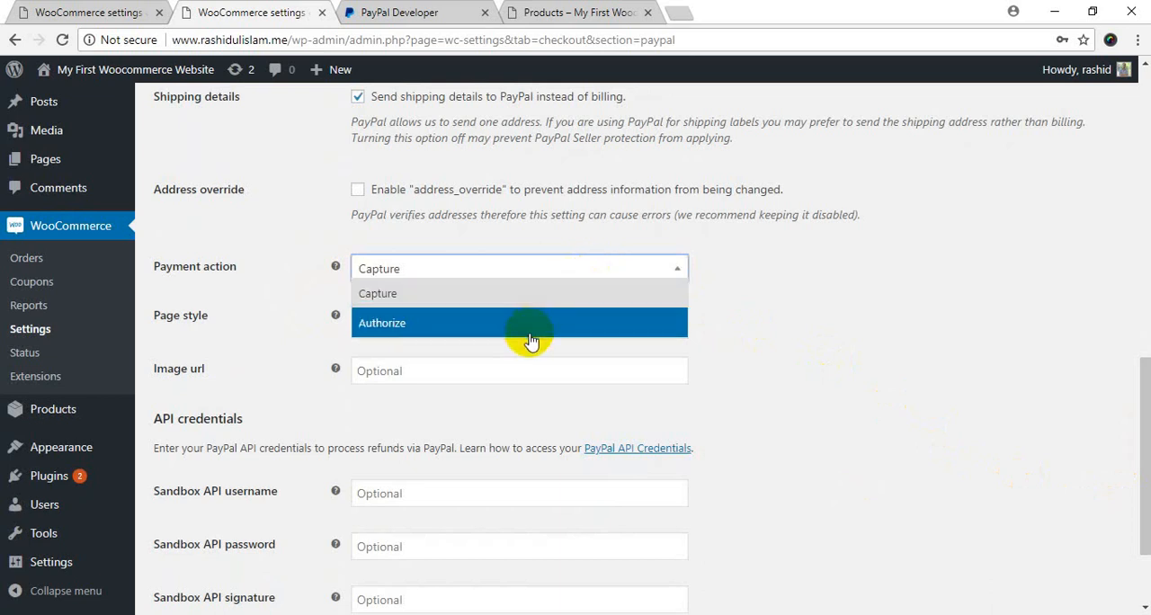
left_click(481, 297)
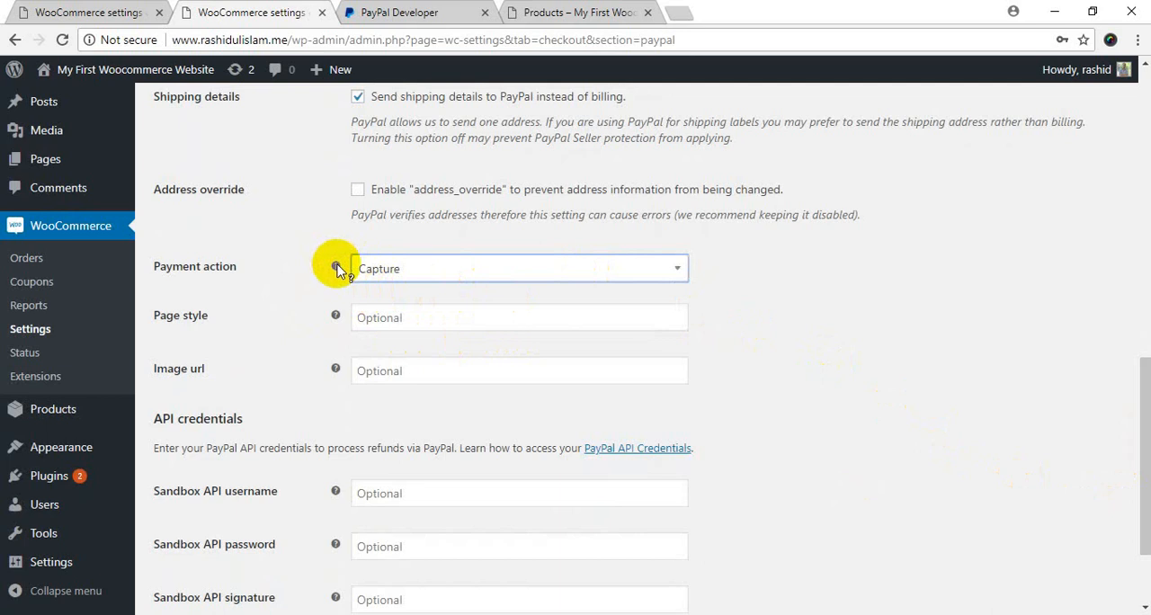
mouse_move(338, 270)
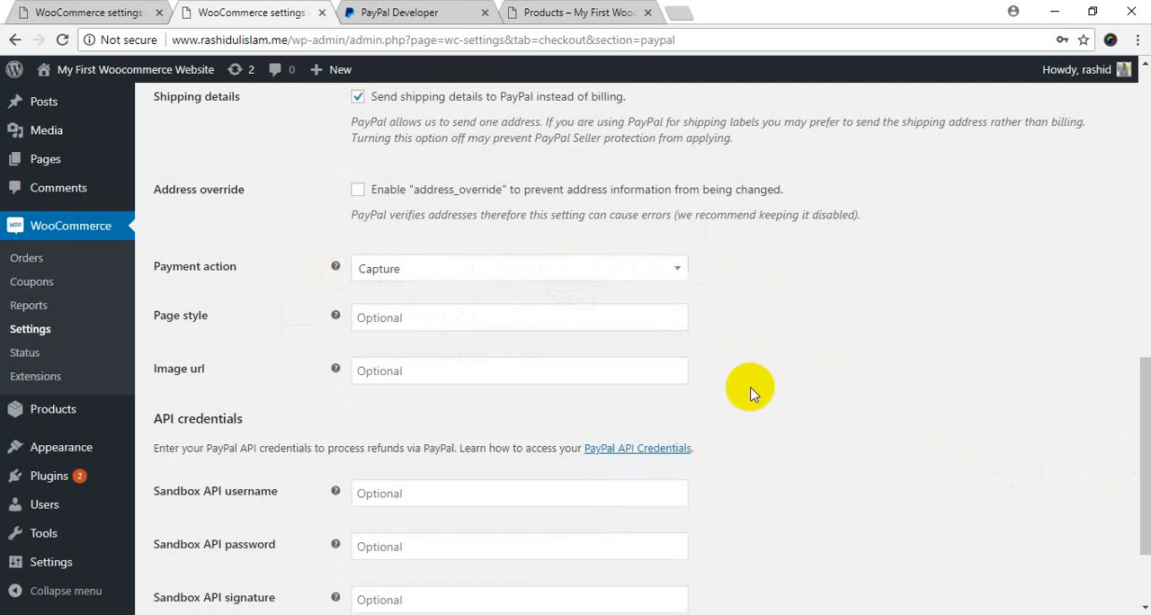
Examine the optional page style and image URL fields, including the help text for page style.
left_click_drag(1138, 396, 1140, 432)
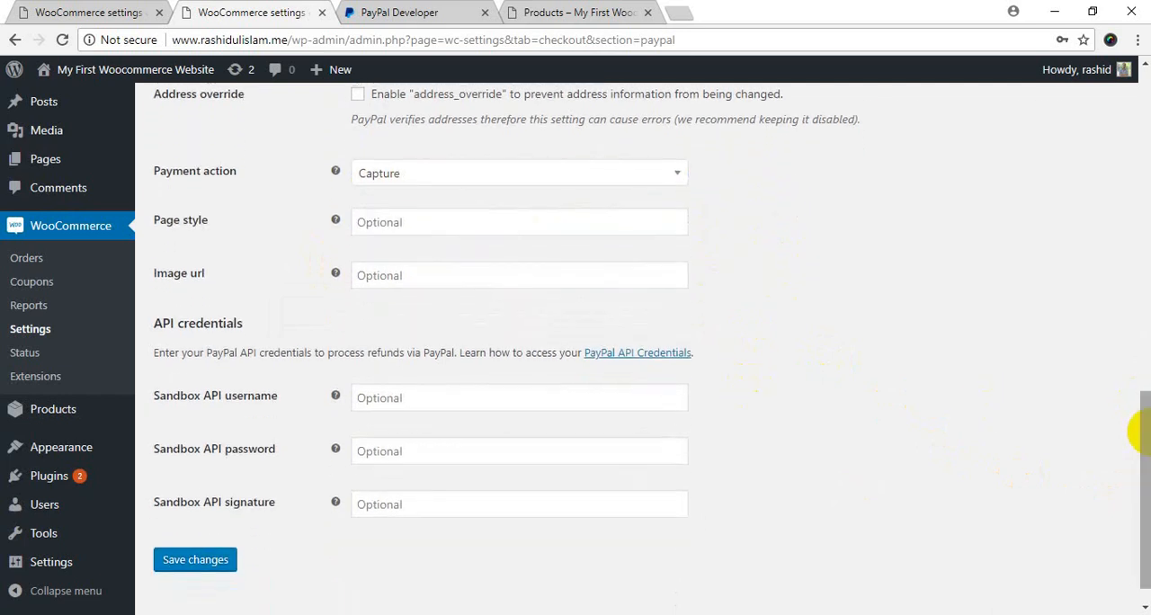
left_click(467, 226)
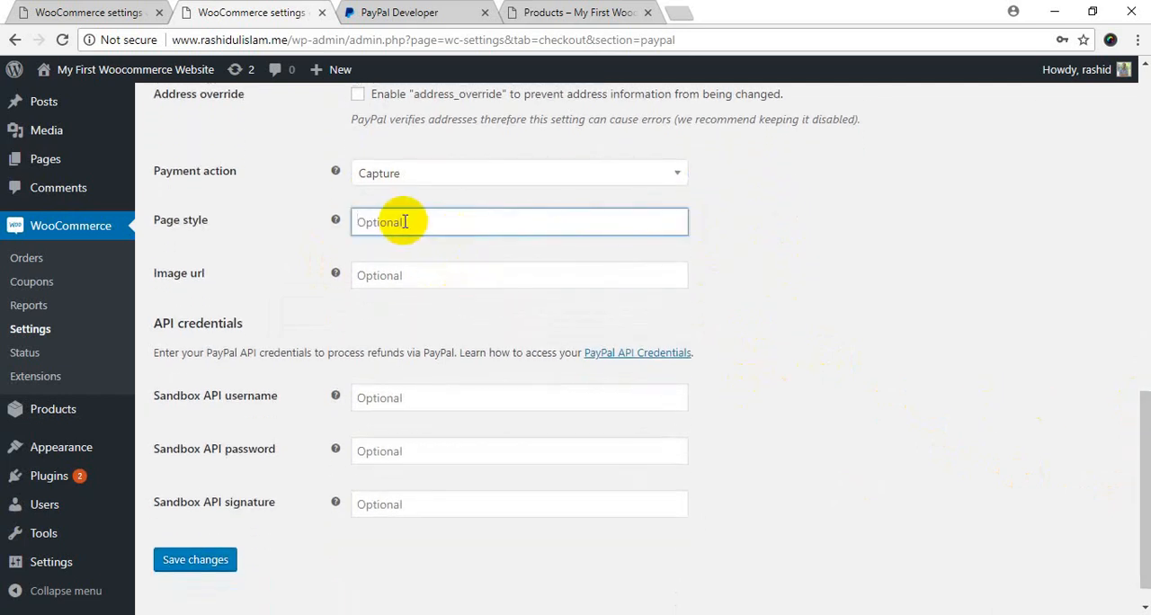
mouse_move(334, 222)
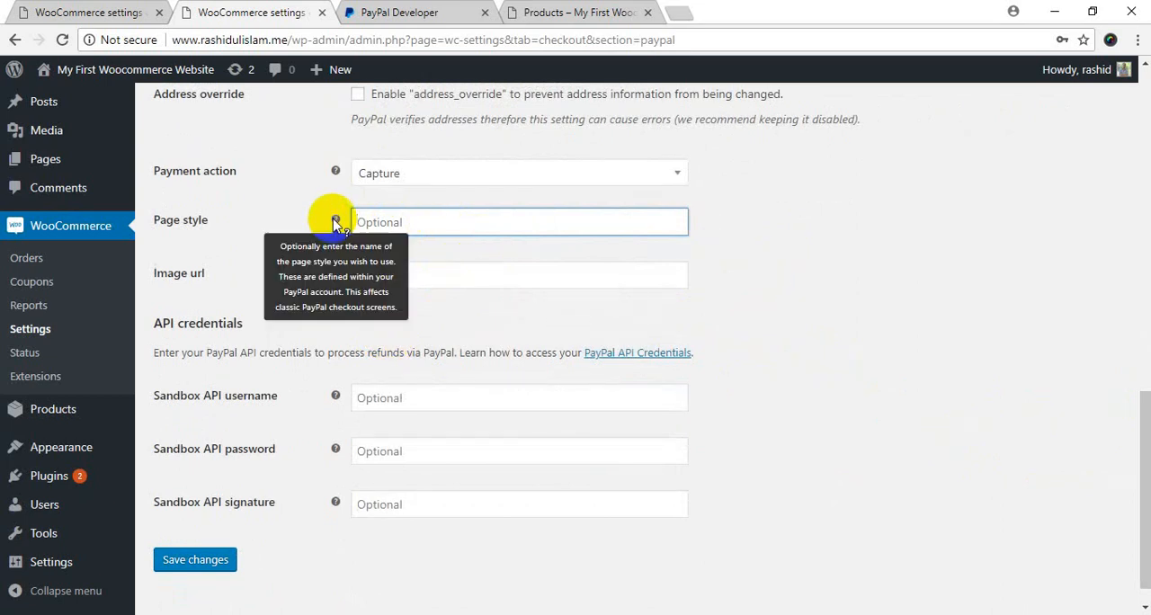
left_click(504, 270)
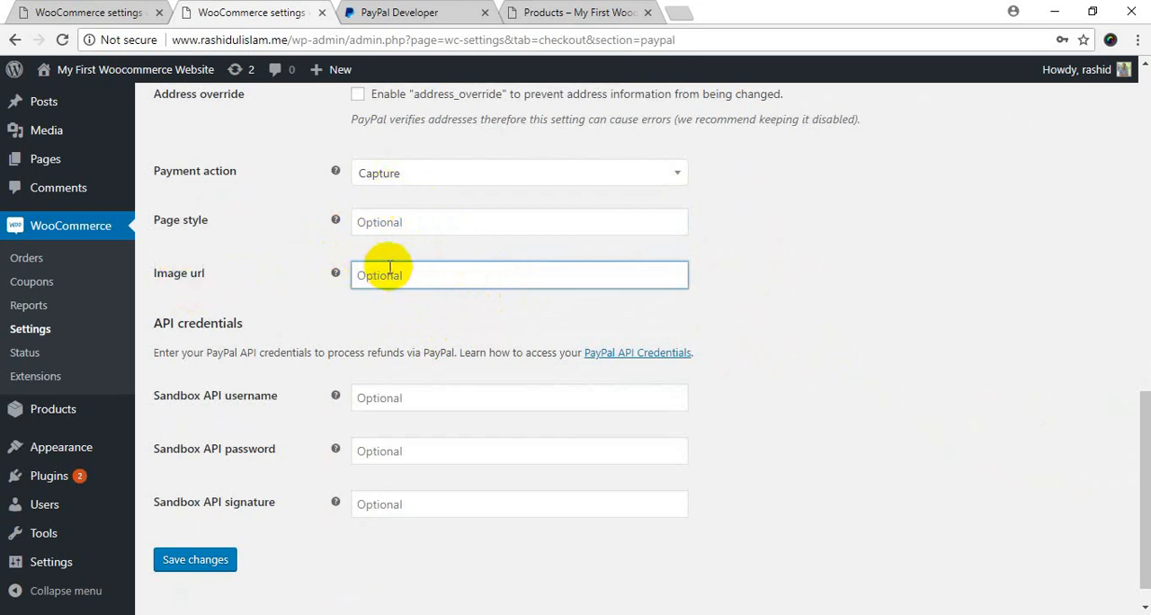
left_click(454, 326)
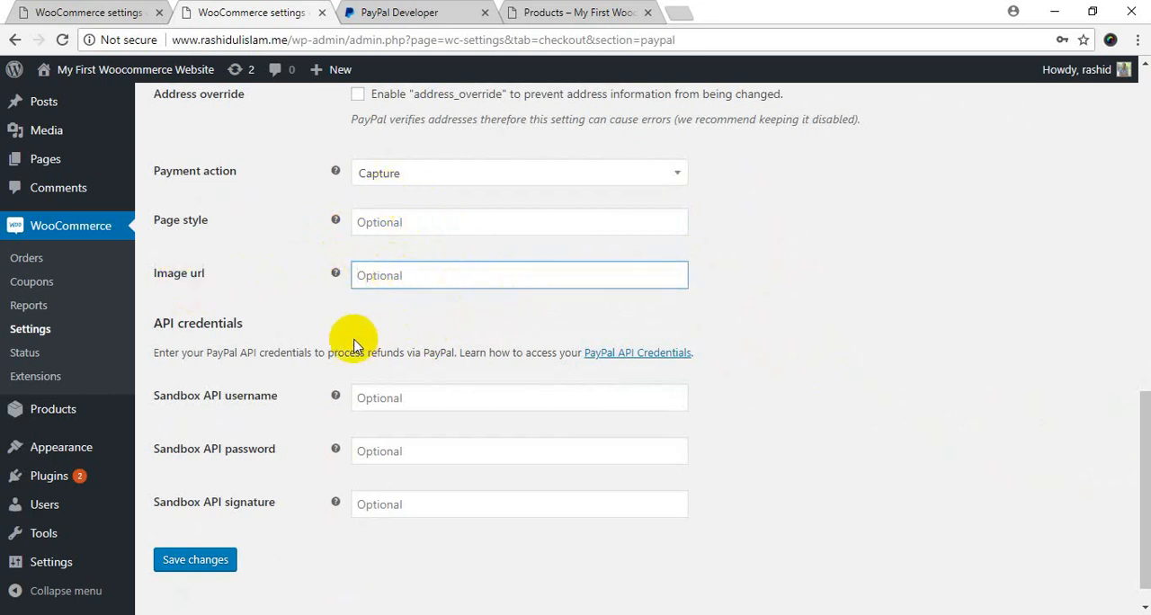
Examine the API credentials section and open the PayPal API Credentials link in a separate browser tab.
left_click_drag(166, 329, 241, 327)
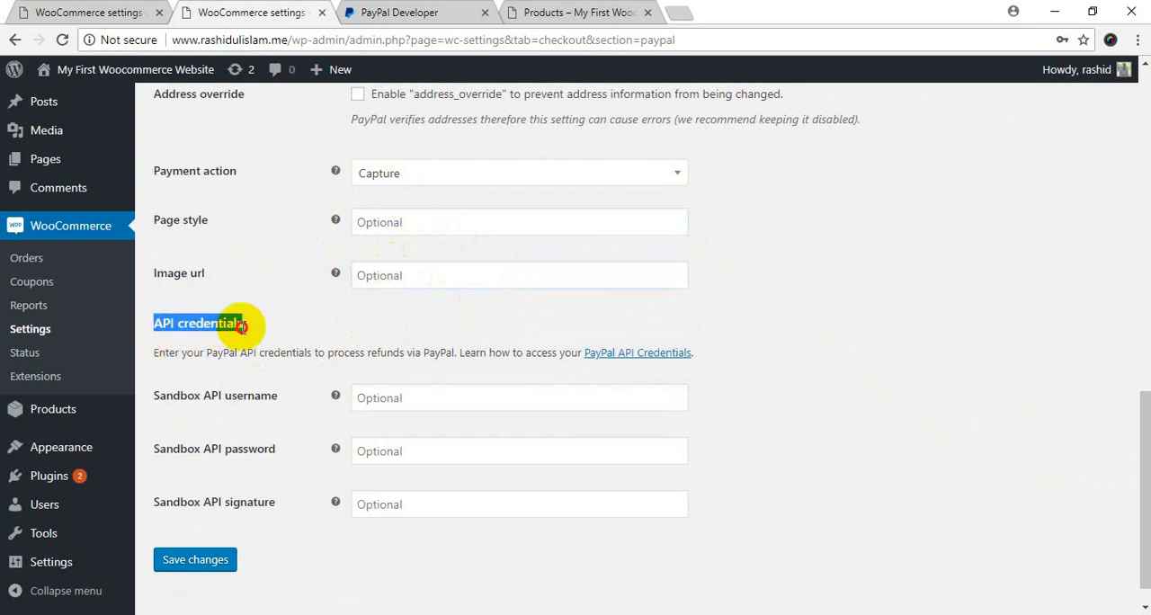
left_click(242, 327)
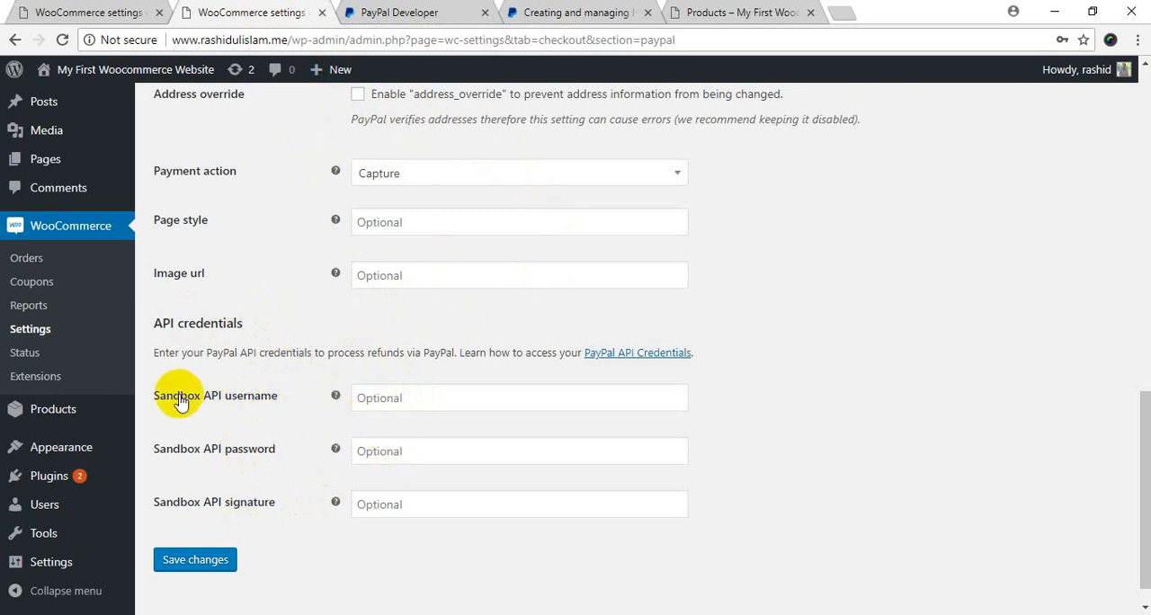
Look back over the PayPal settings from the title to the API credentials, ending in the Sandbox API username field.
scroll(250, 396, "up", 6)
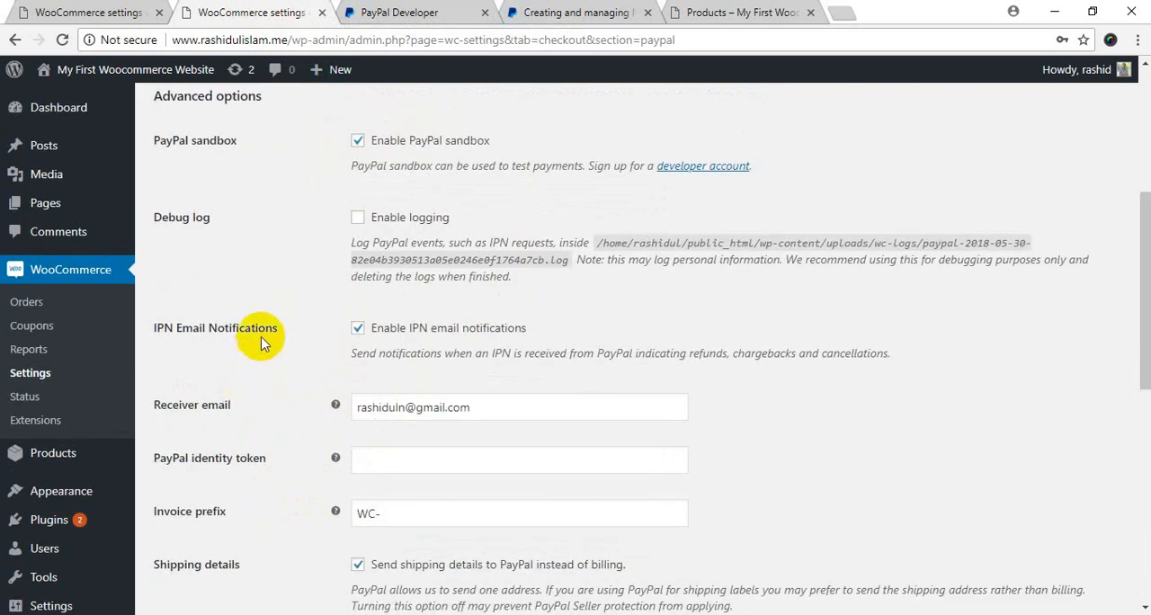
scroll(270, 341, "up", 3)
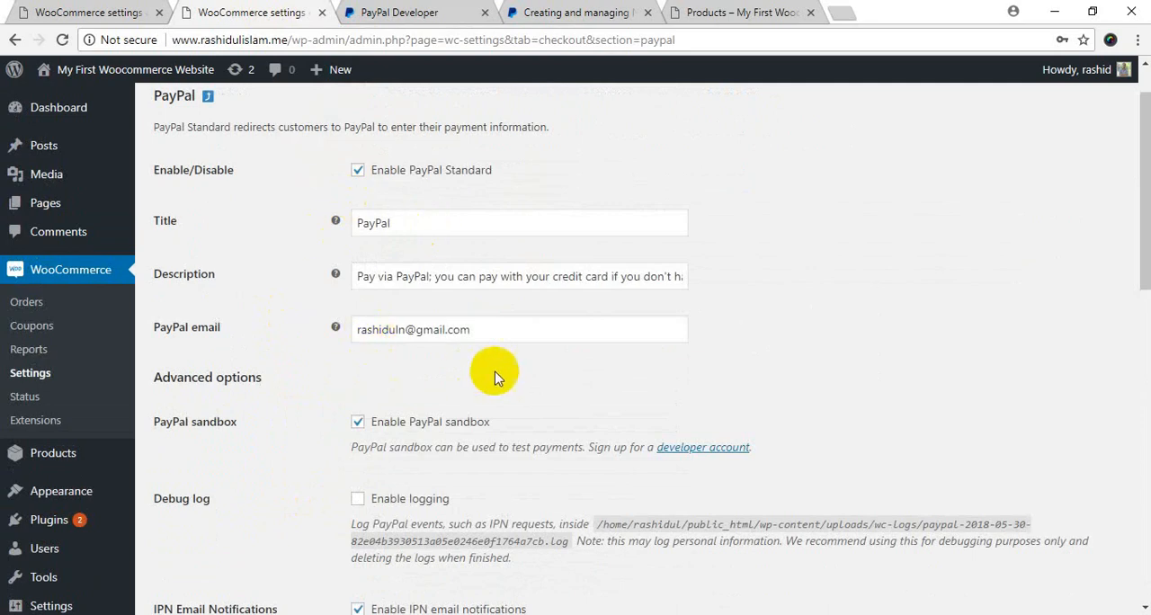
scroll(465, 239, "down", 5)
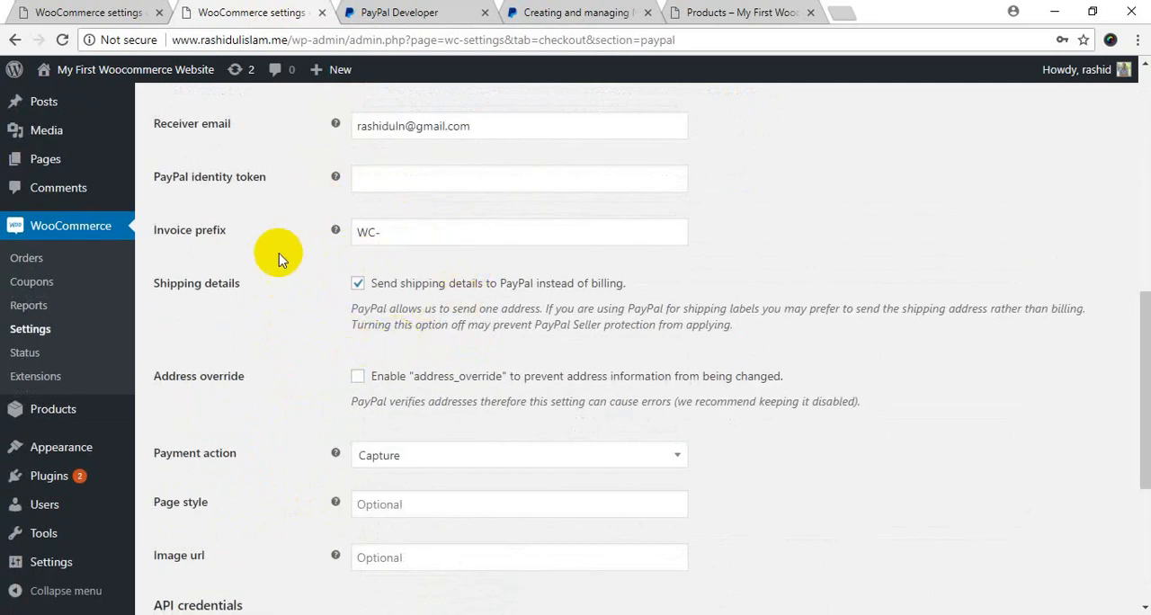
scroll(275, 240, "down", 3)
scroll(275, 241, "down", 1)
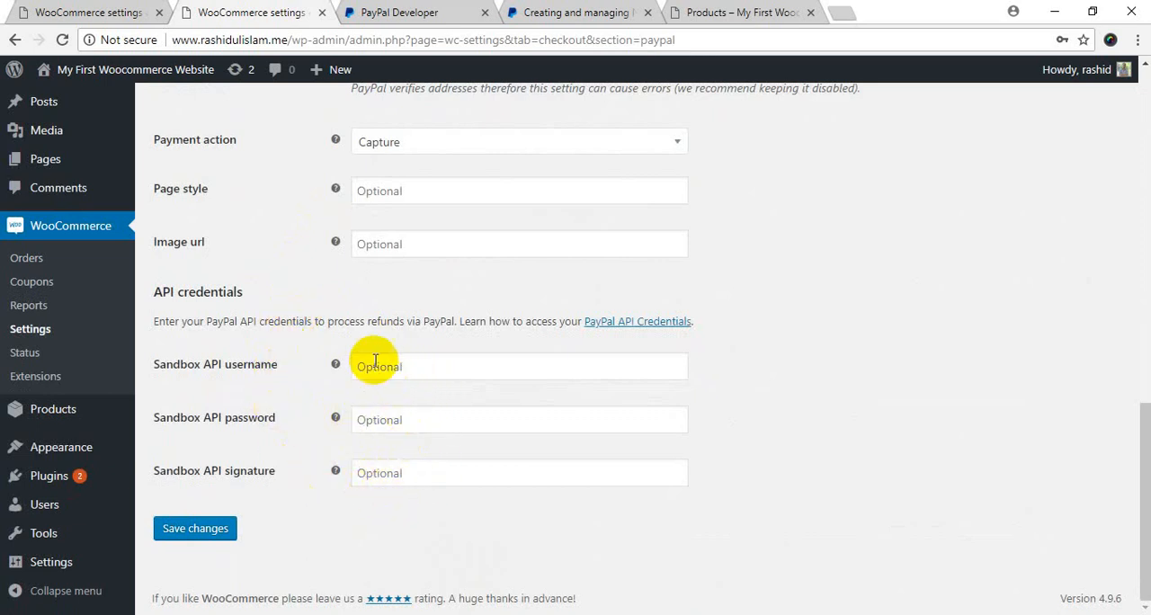
left_click(399, 378)
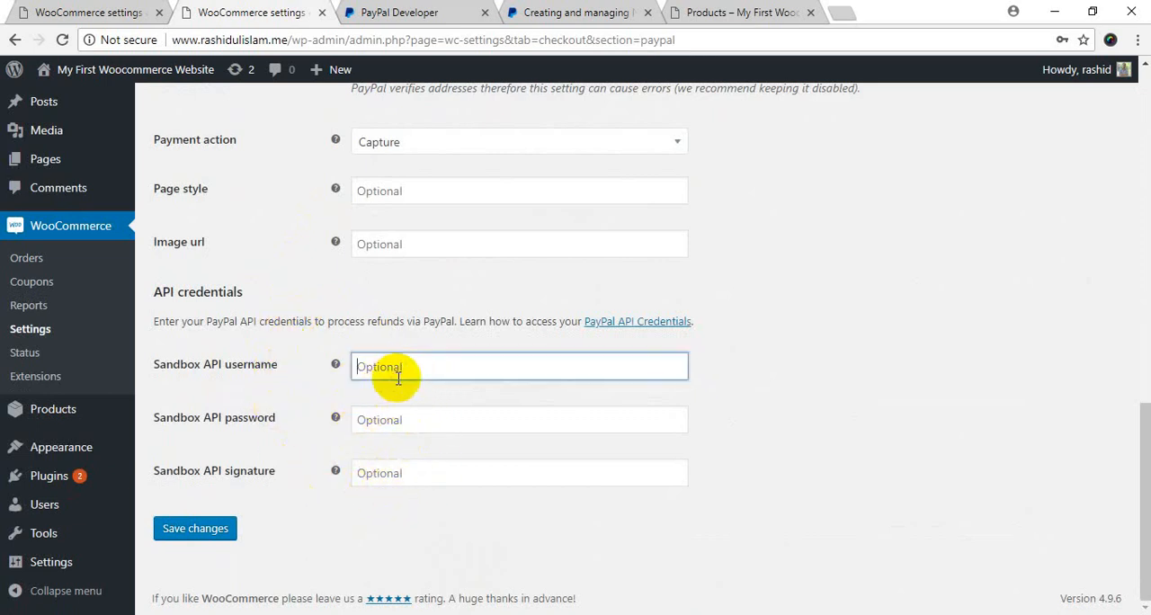